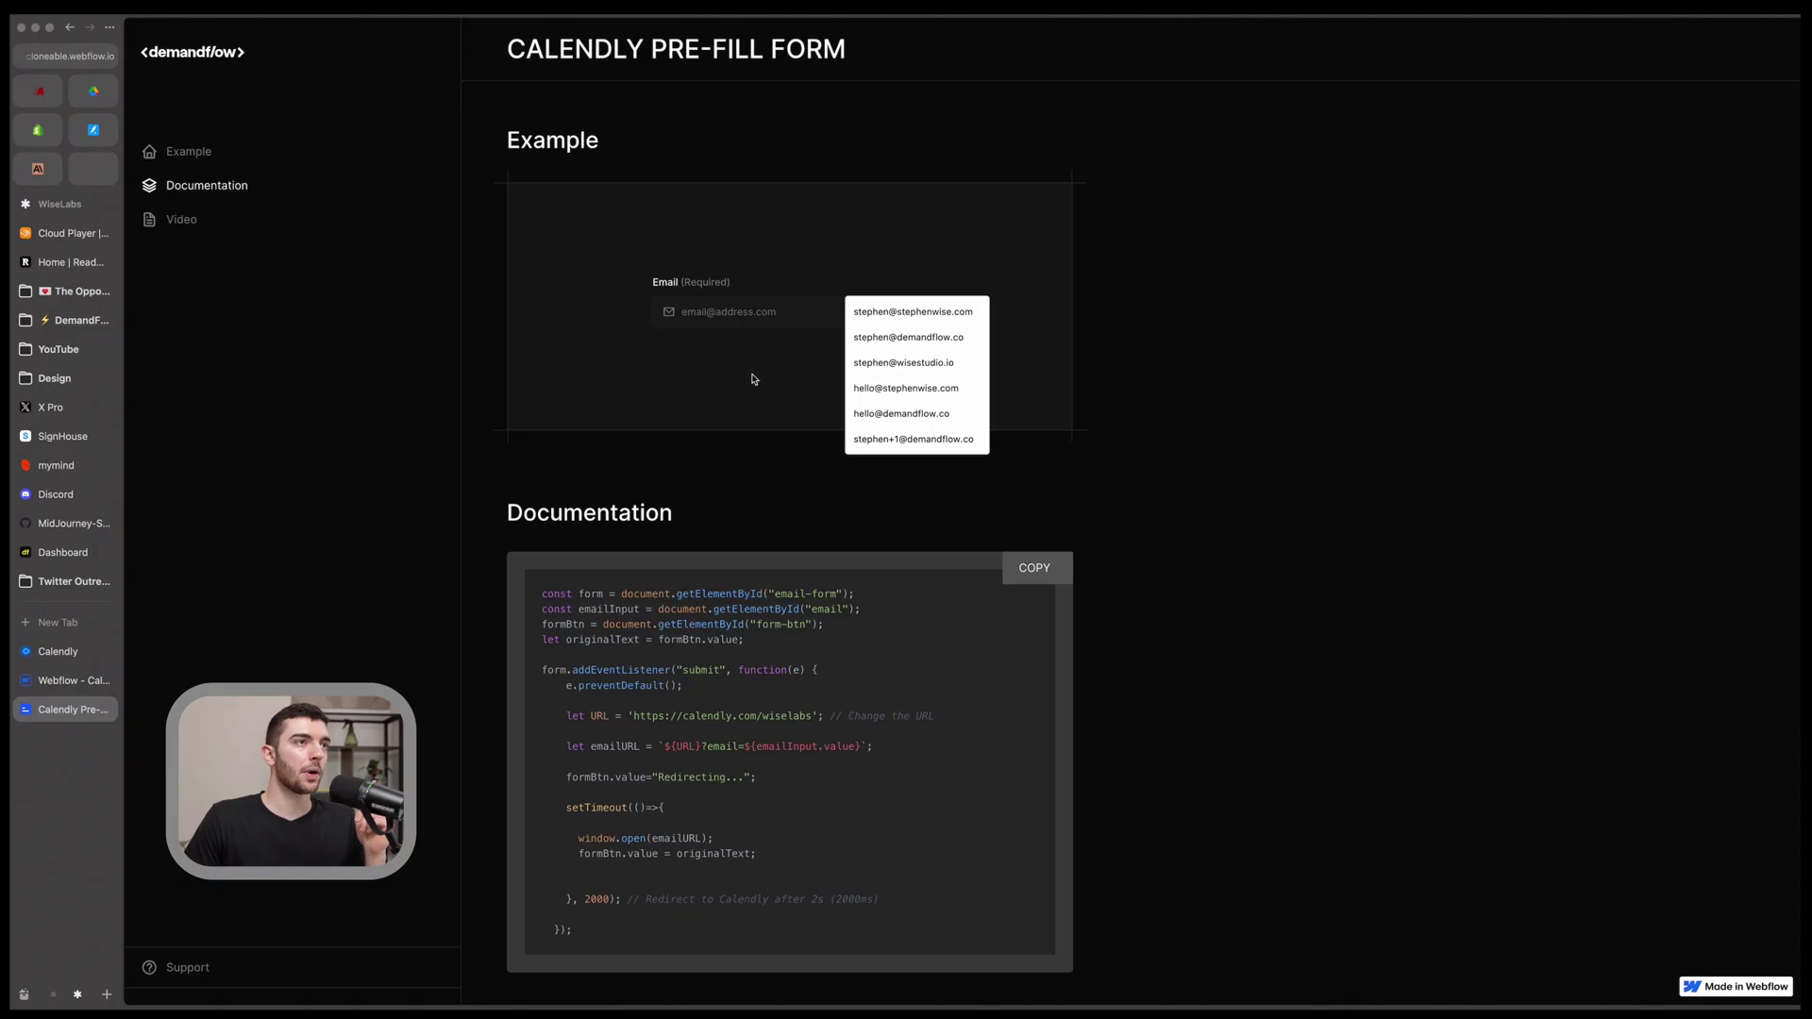
Fill the example form's email field with a saved autofill address and submit it.
click(850, 334)
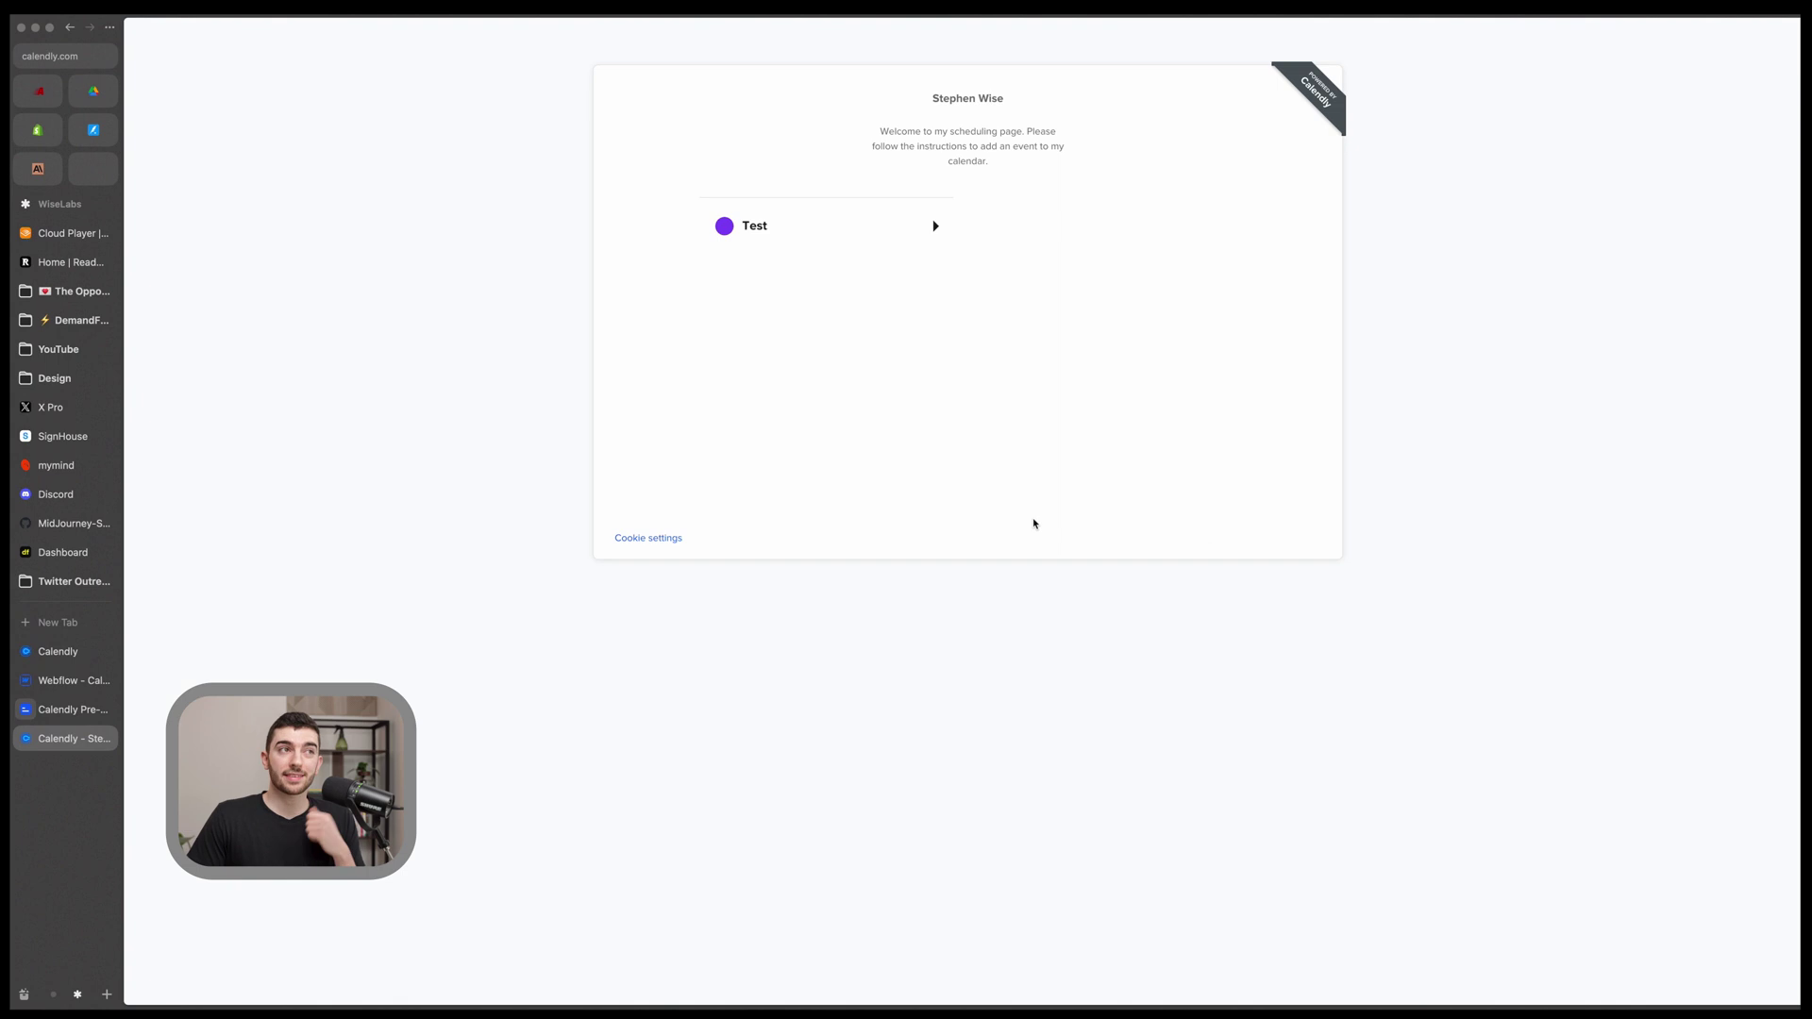
Book the Test event at 12:00pm on Wednesday, February 28, 2024, and continue to Enter Details.
click(906, 302)
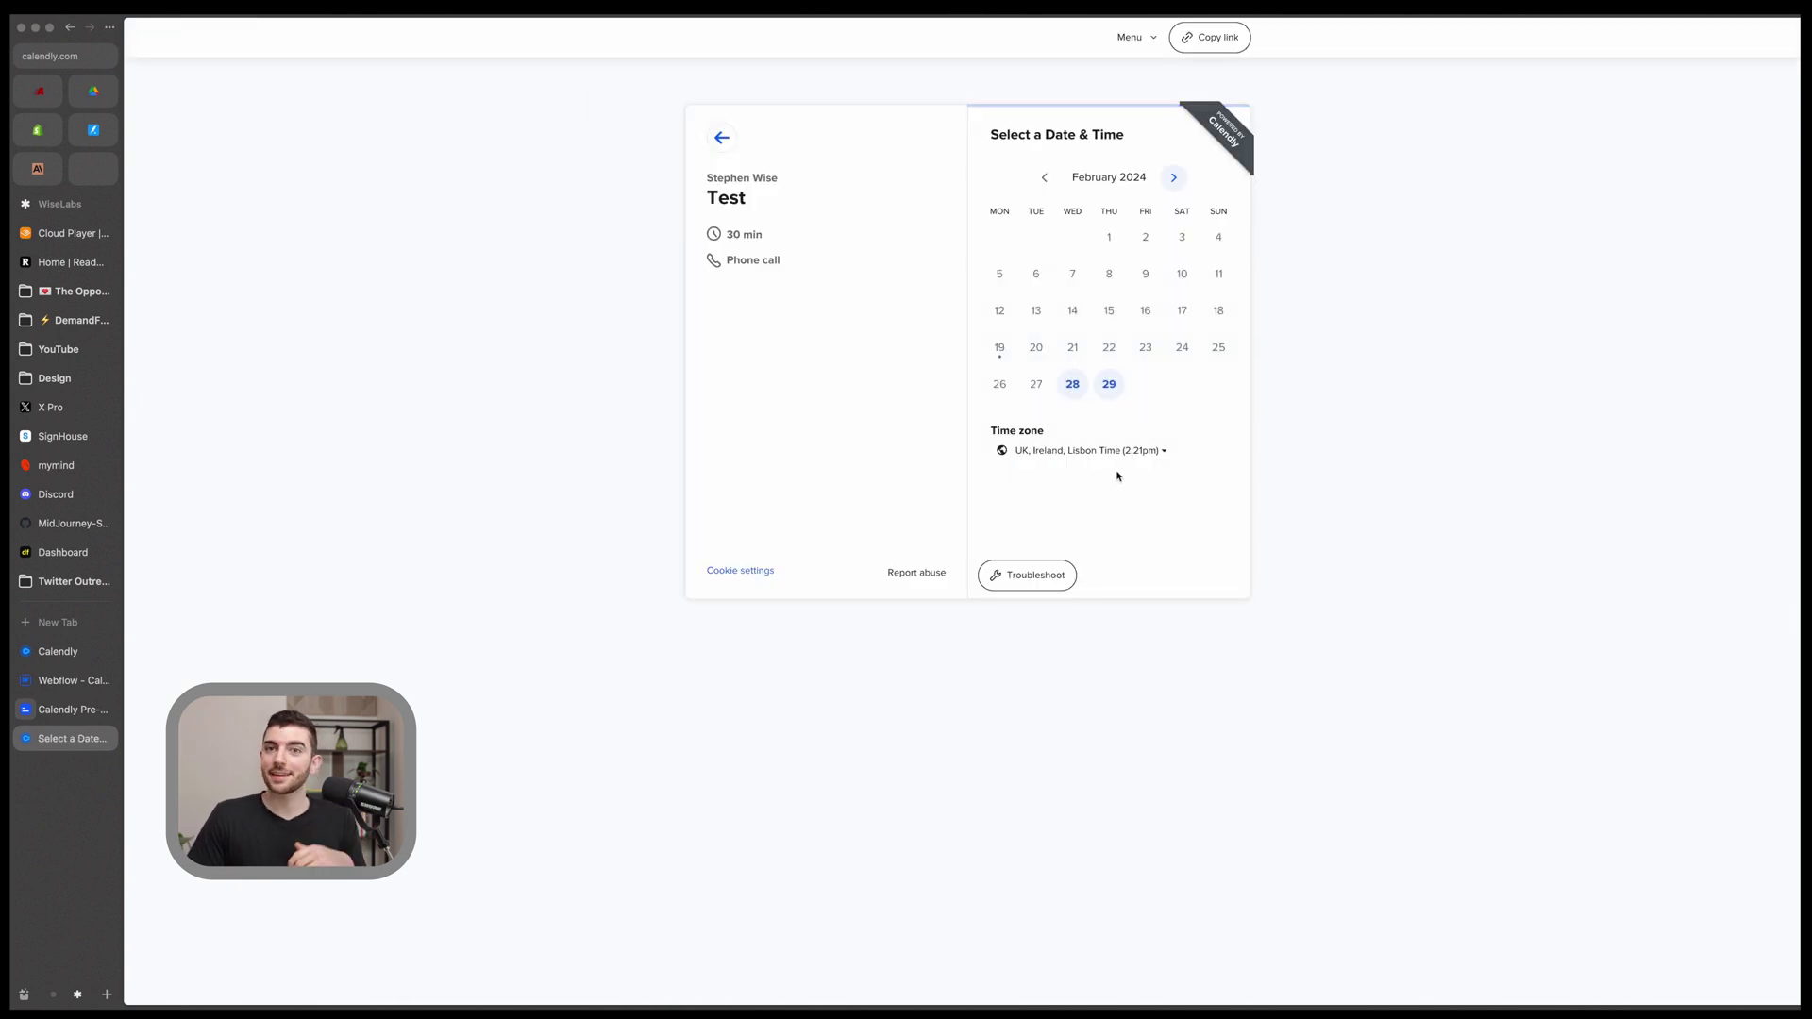
click(1072, 384)
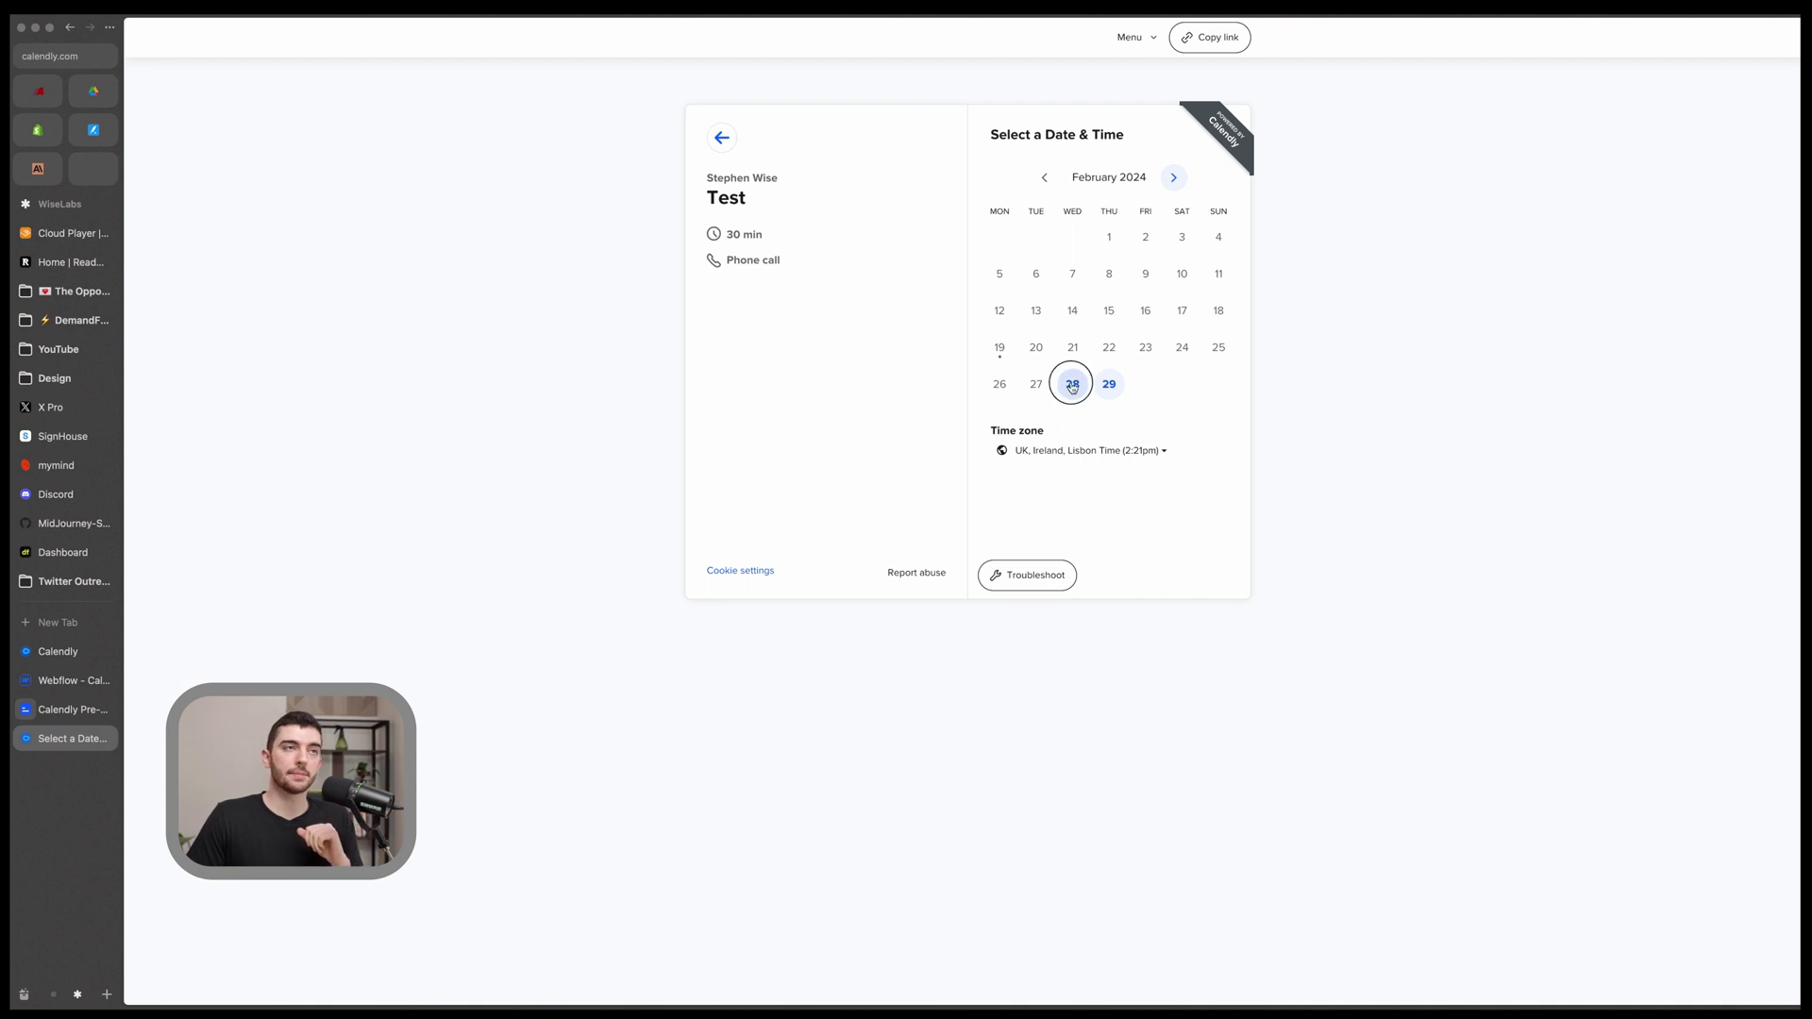
click(1247, 233)
click(1266, 224)
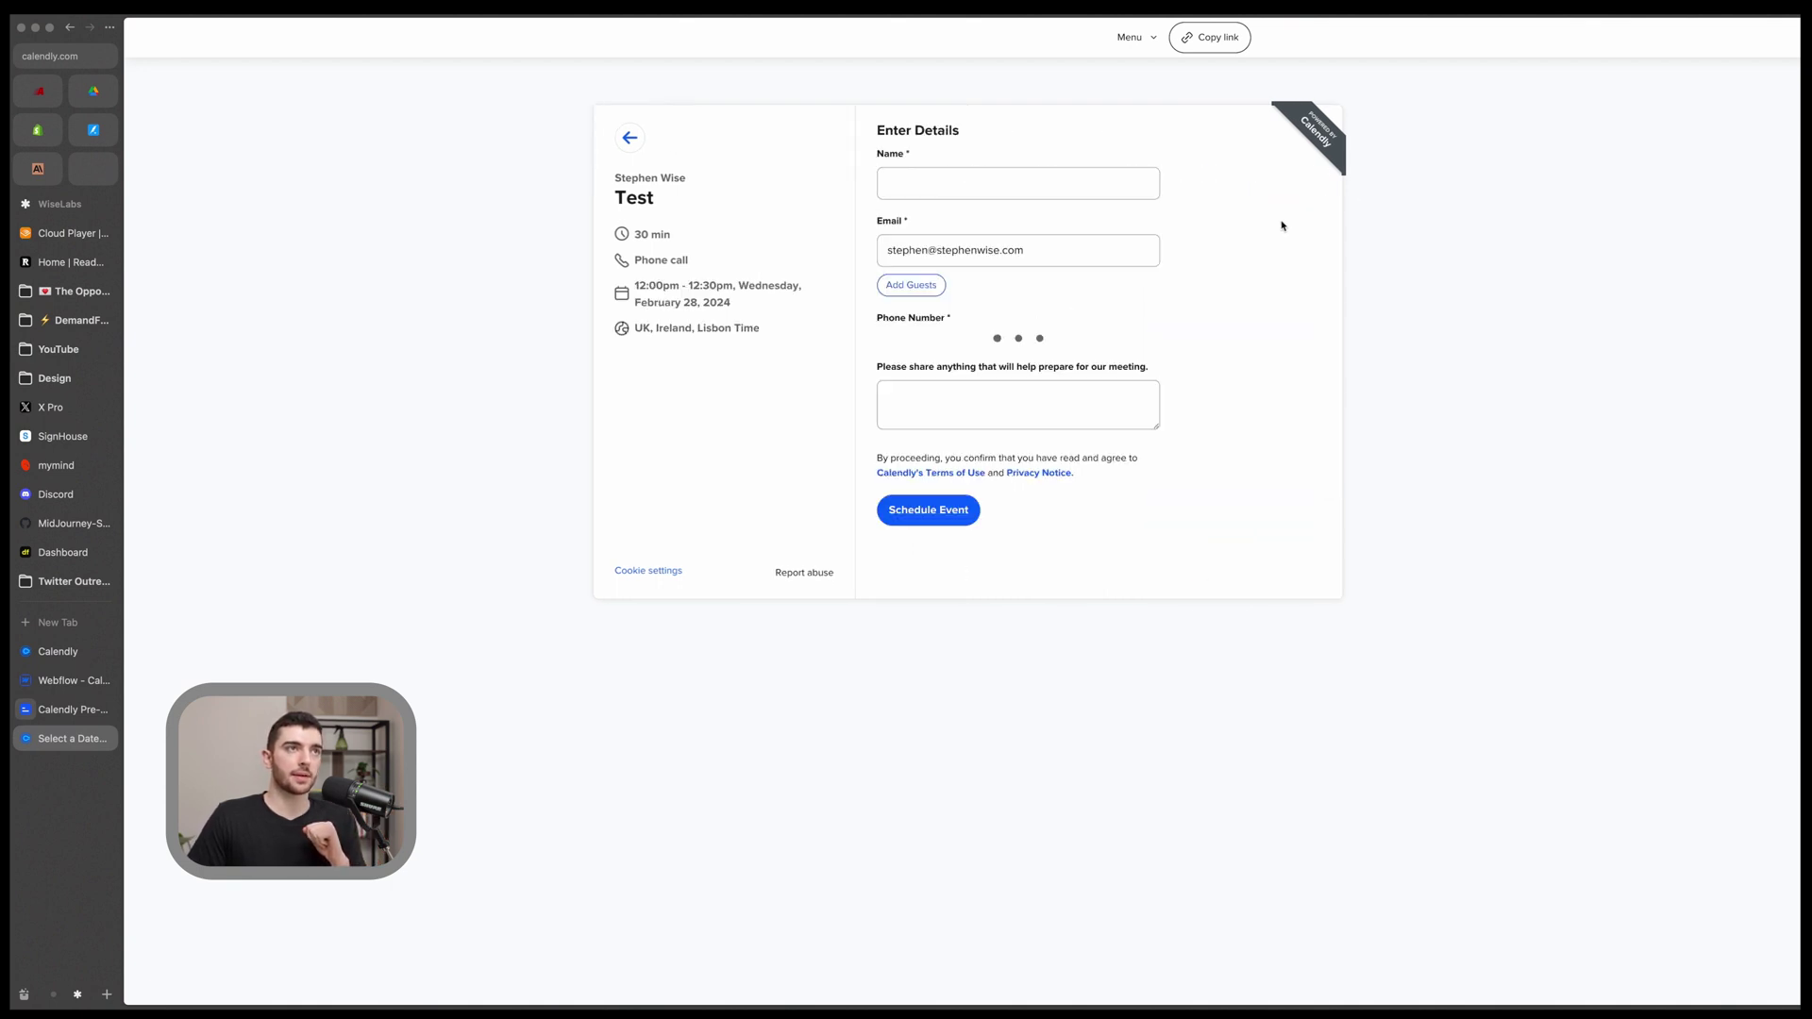
click(902, 246)
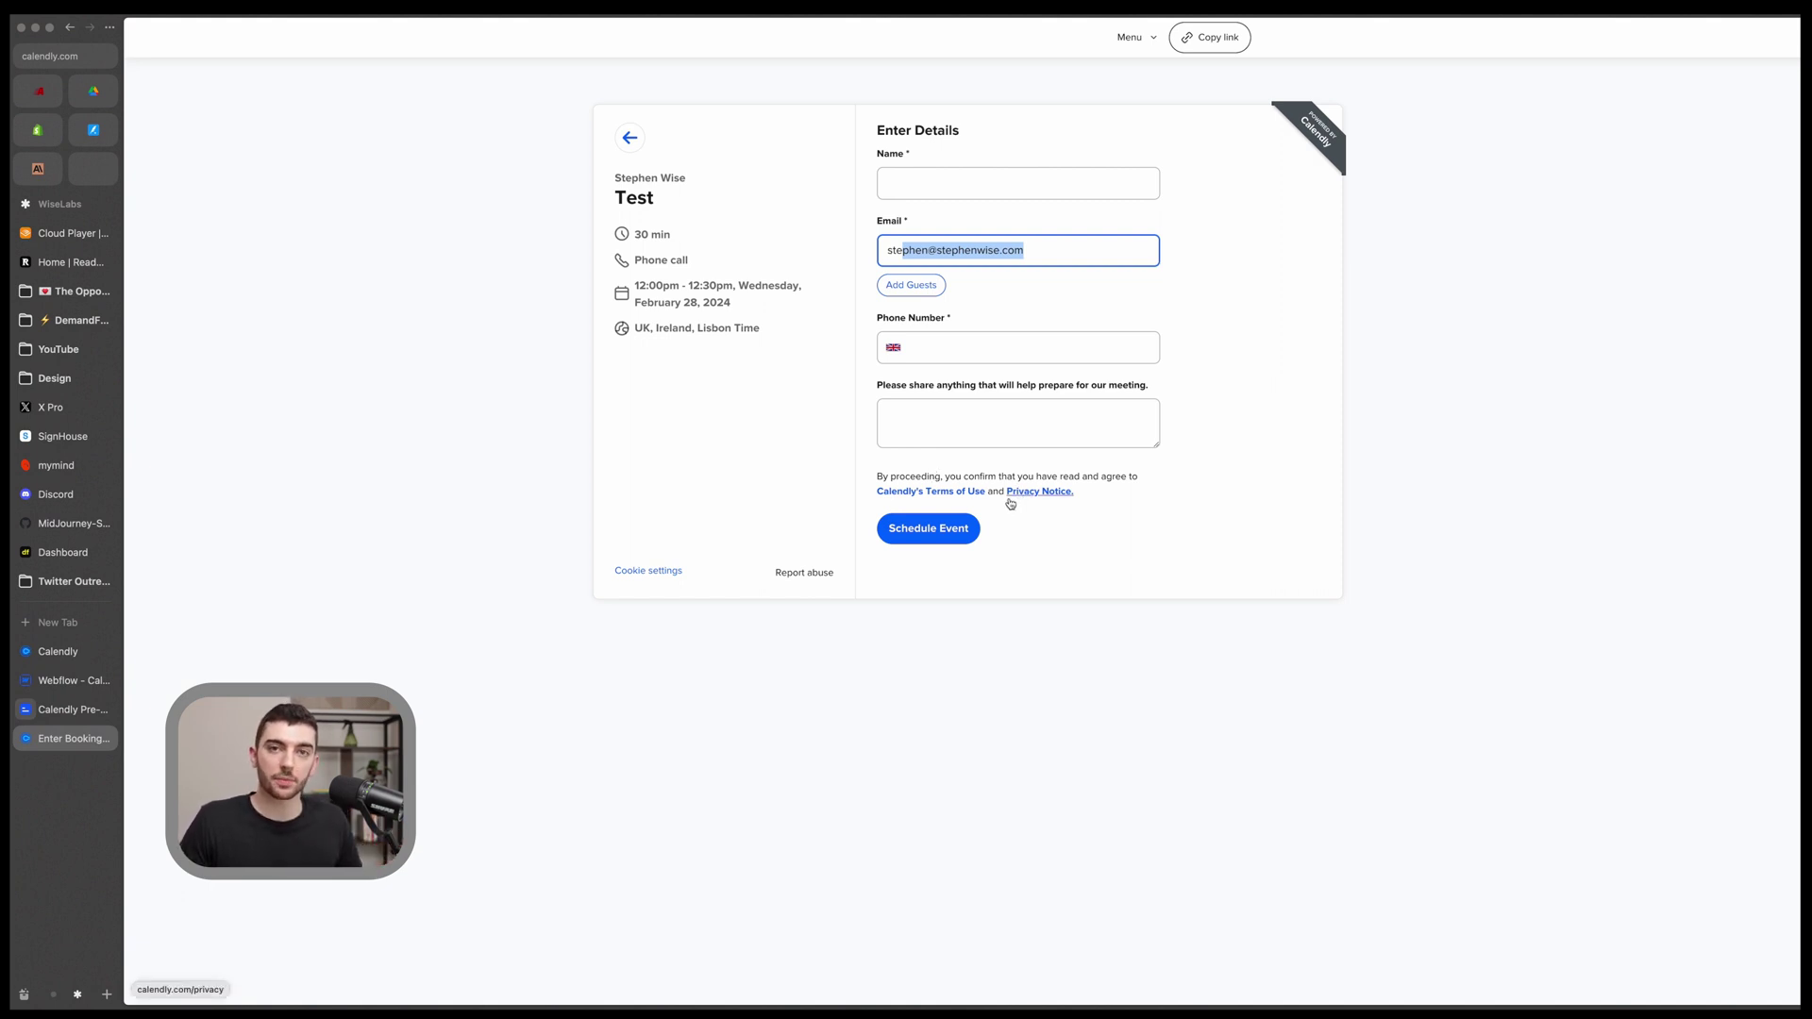
Return to the Calendly Pre-fill Form page and highlight the email-form ID in its script.
click(58, 703)
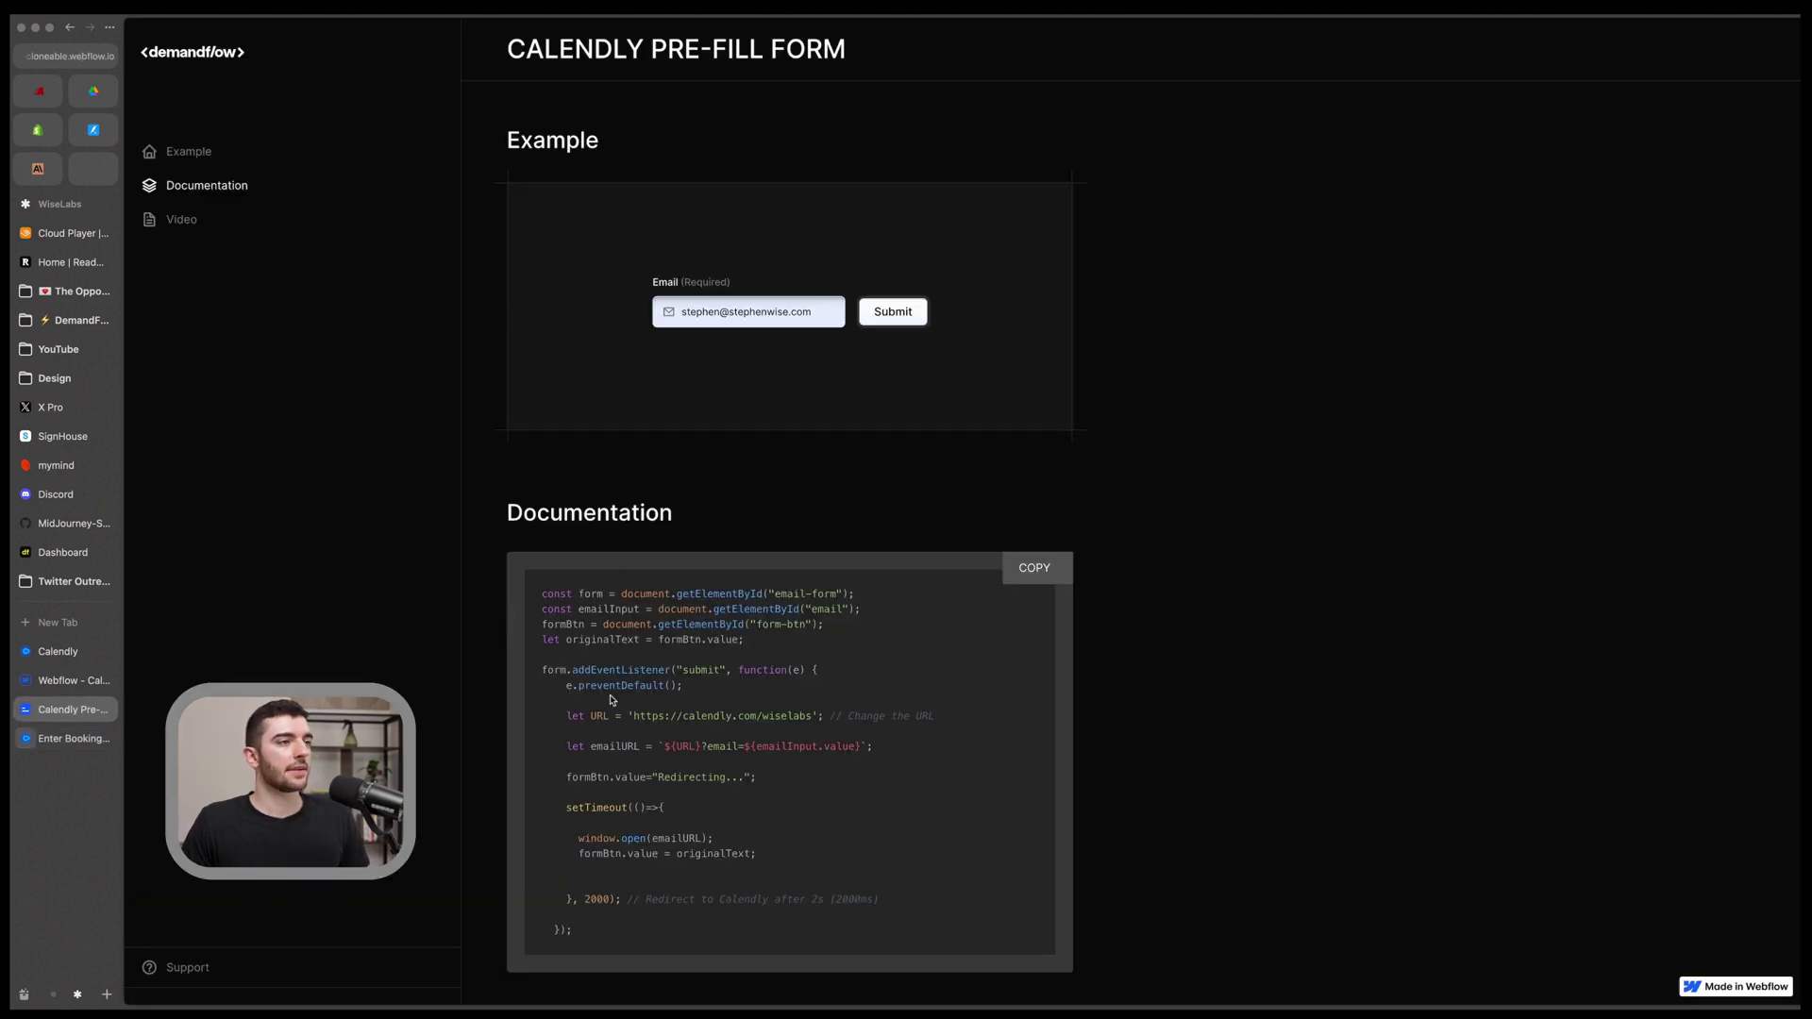
scroll(712, 662, down, 1)
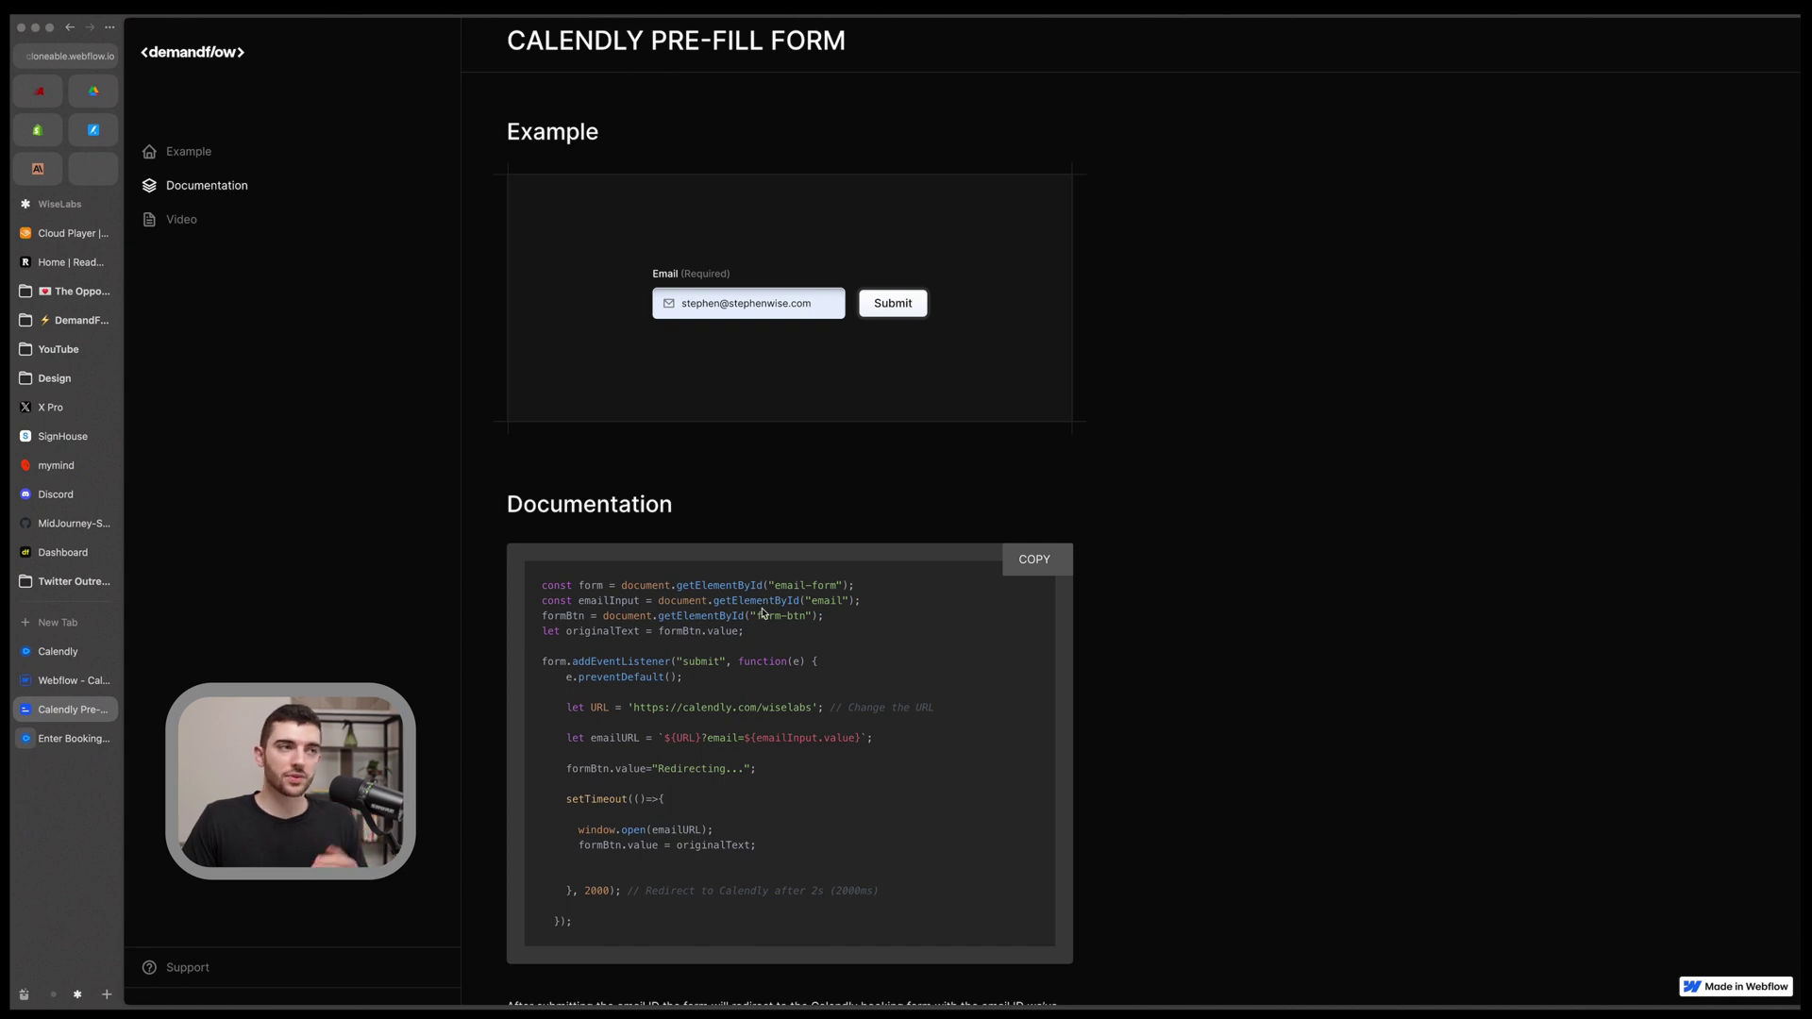
drag(775, 585, 838, 583)
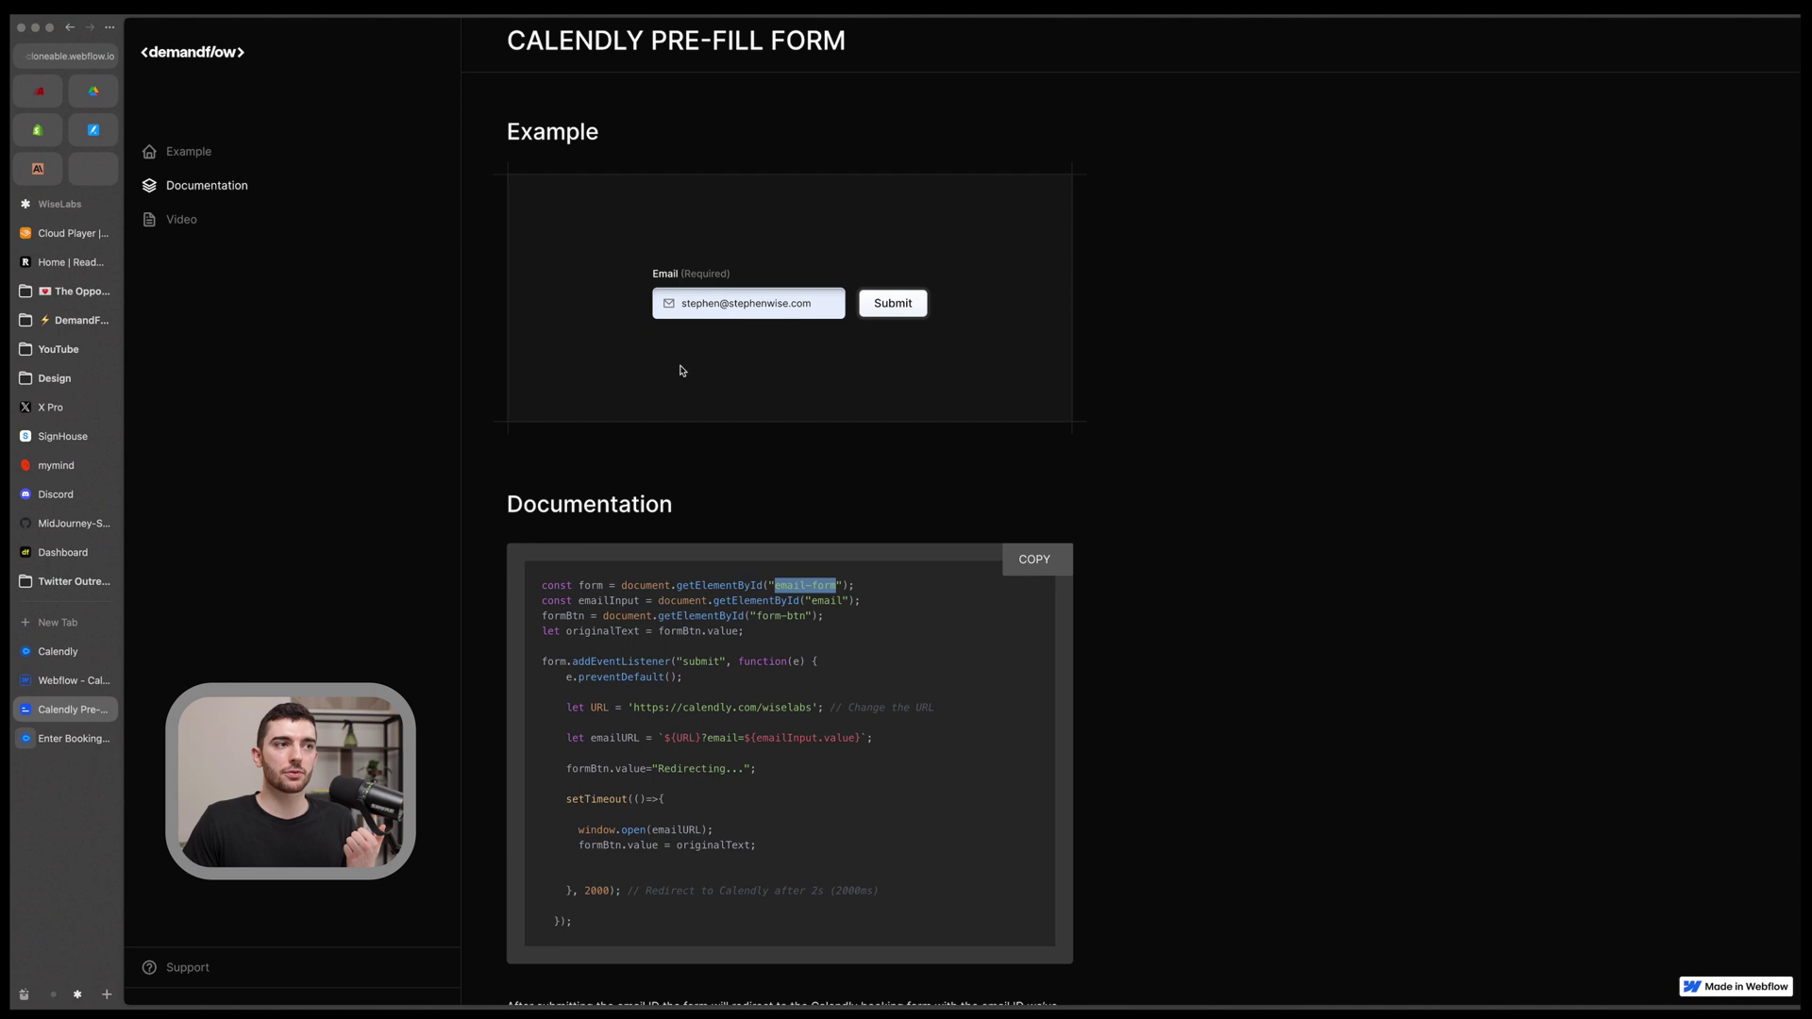
click(826, 615)
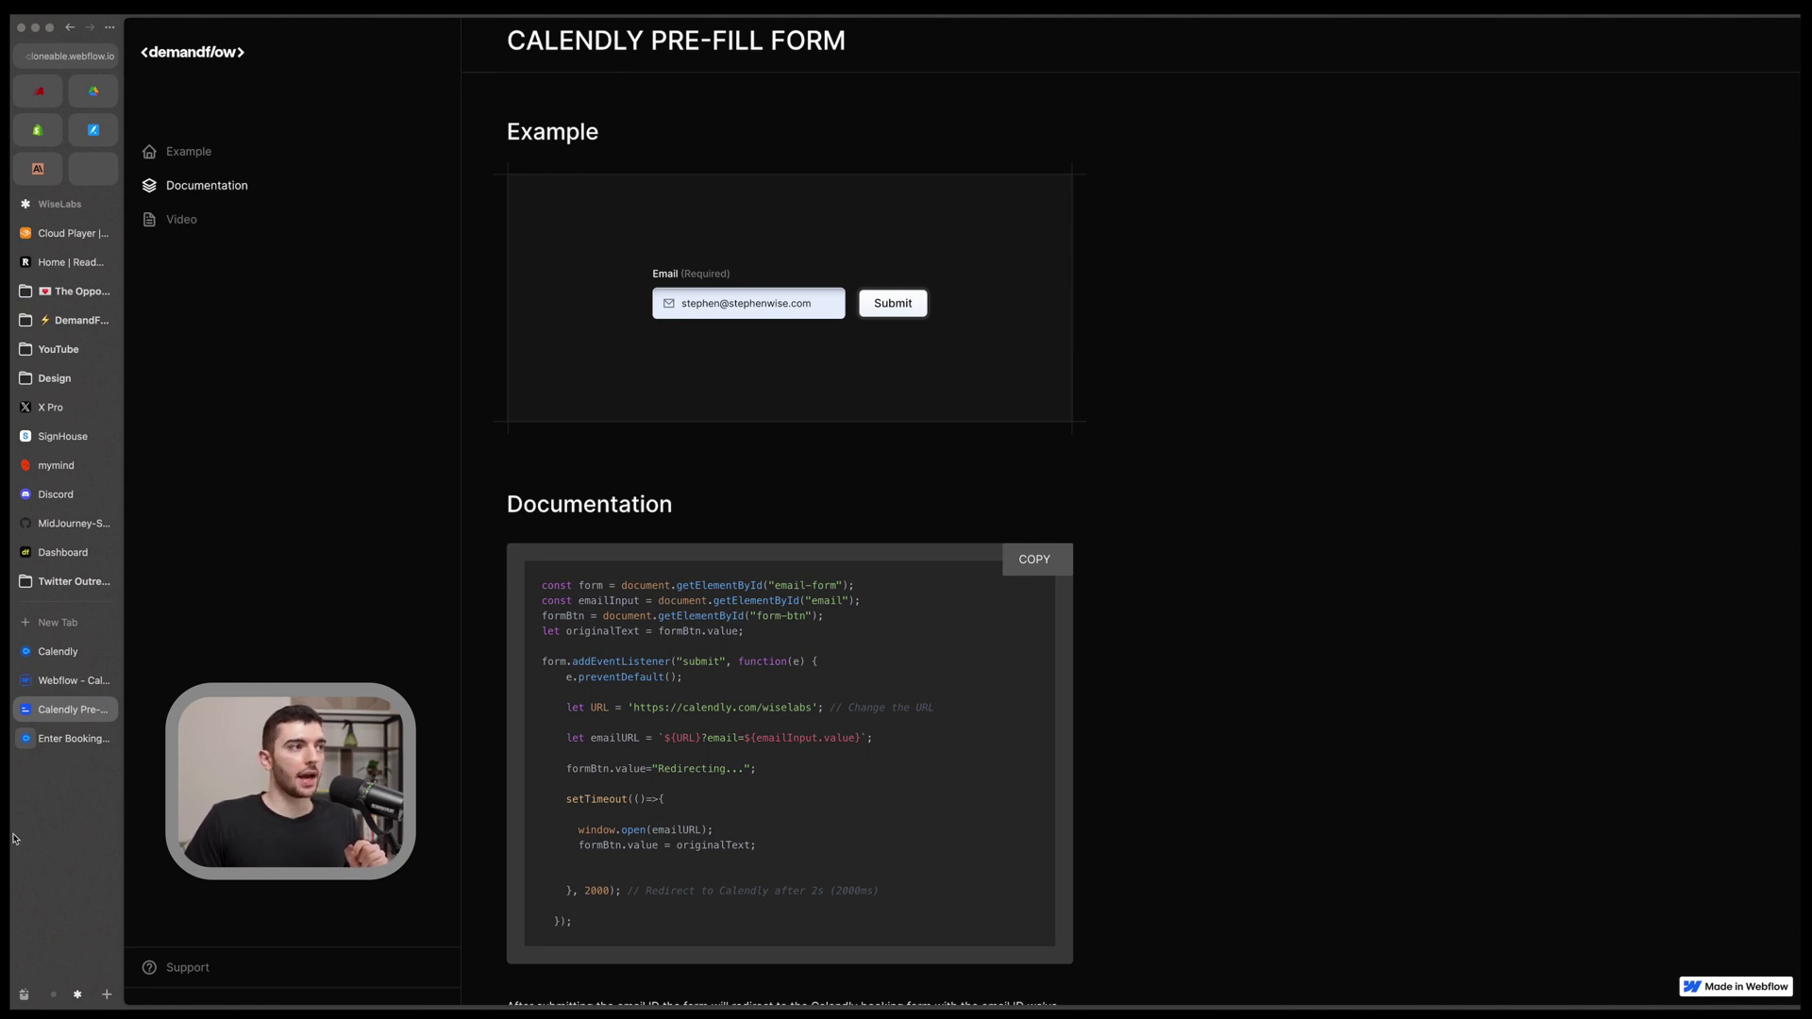
Highlight the ?email= parameter in the Calendly booking URL, then return to the pre-fill page.
click(75, 738)
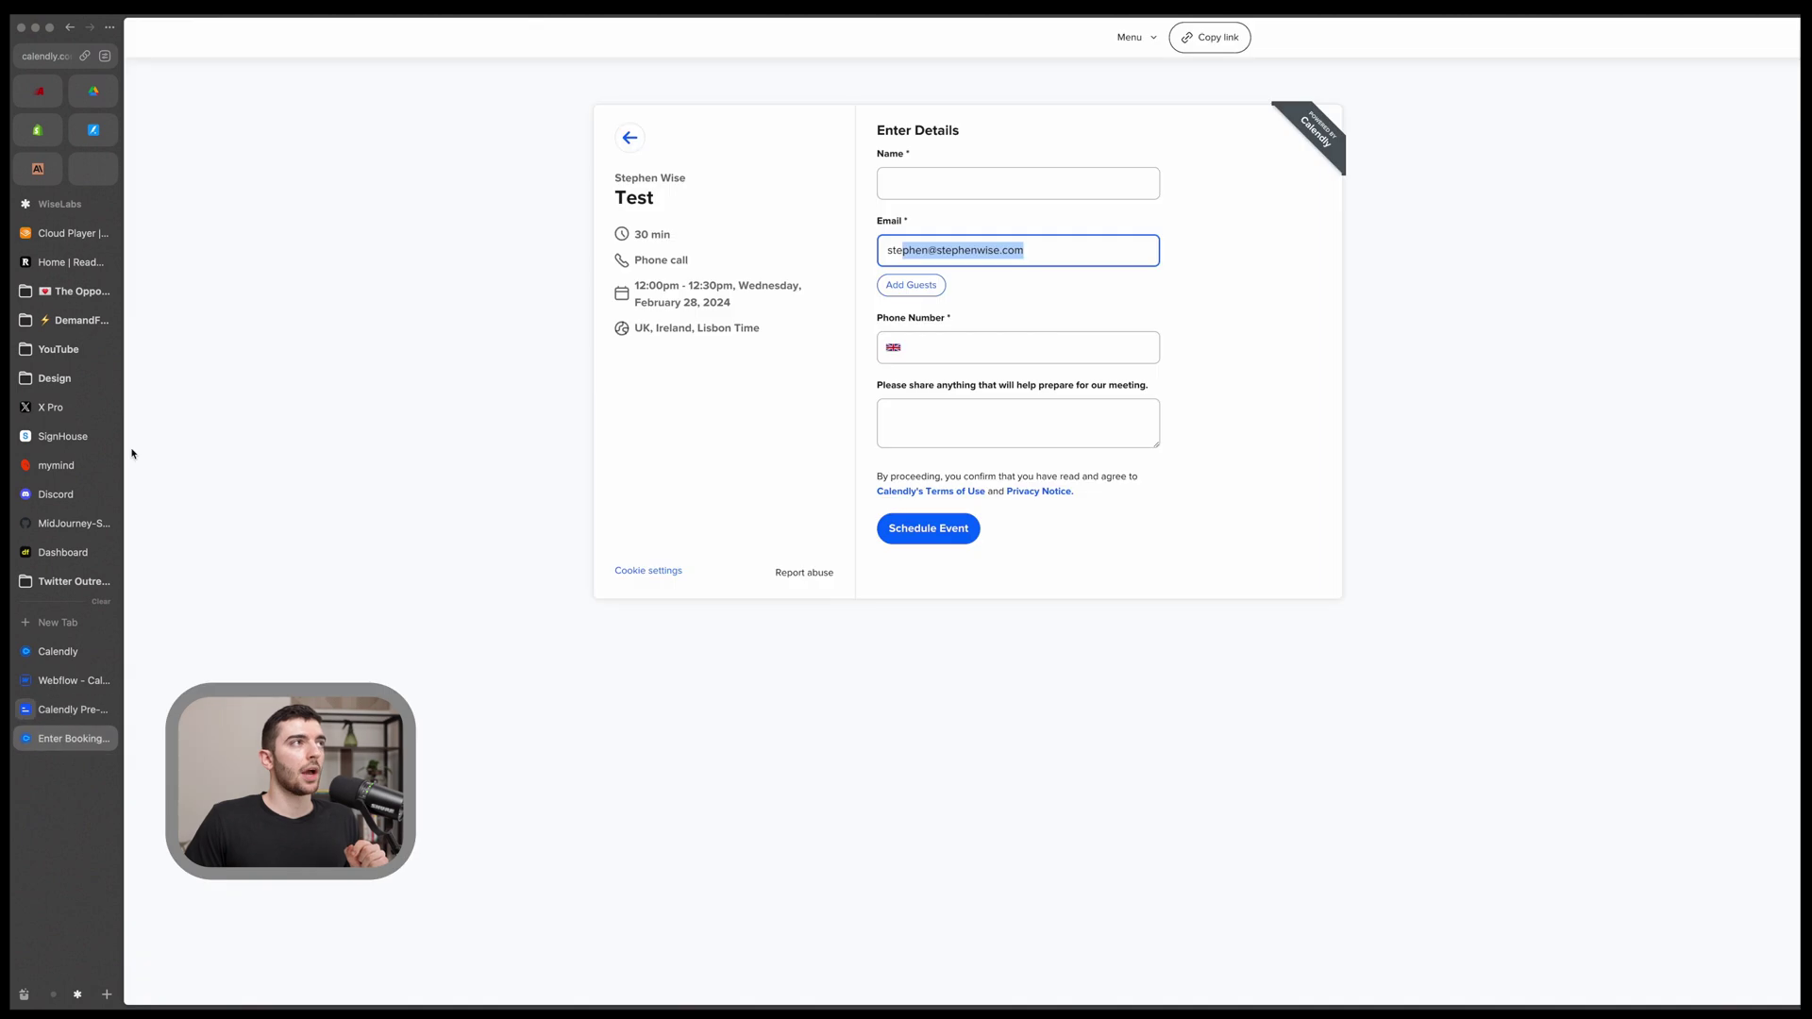
click(30, 62)
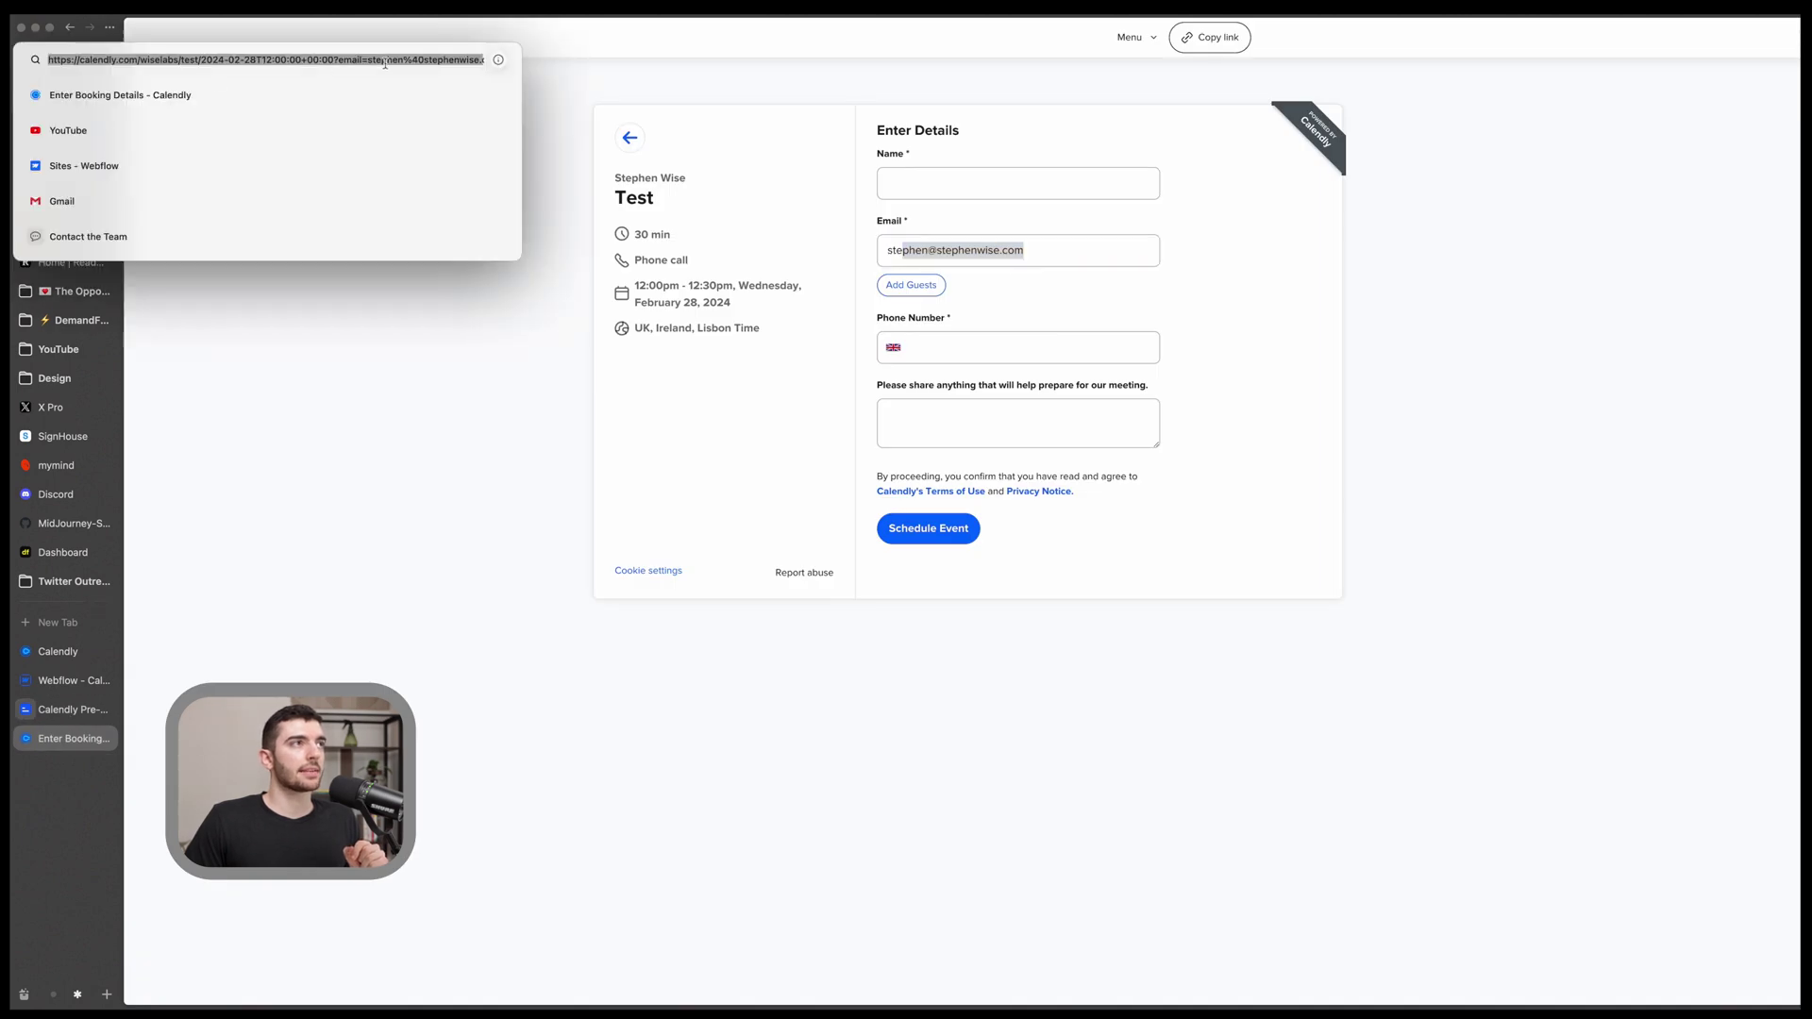
drag(360, 62, 450, 66)
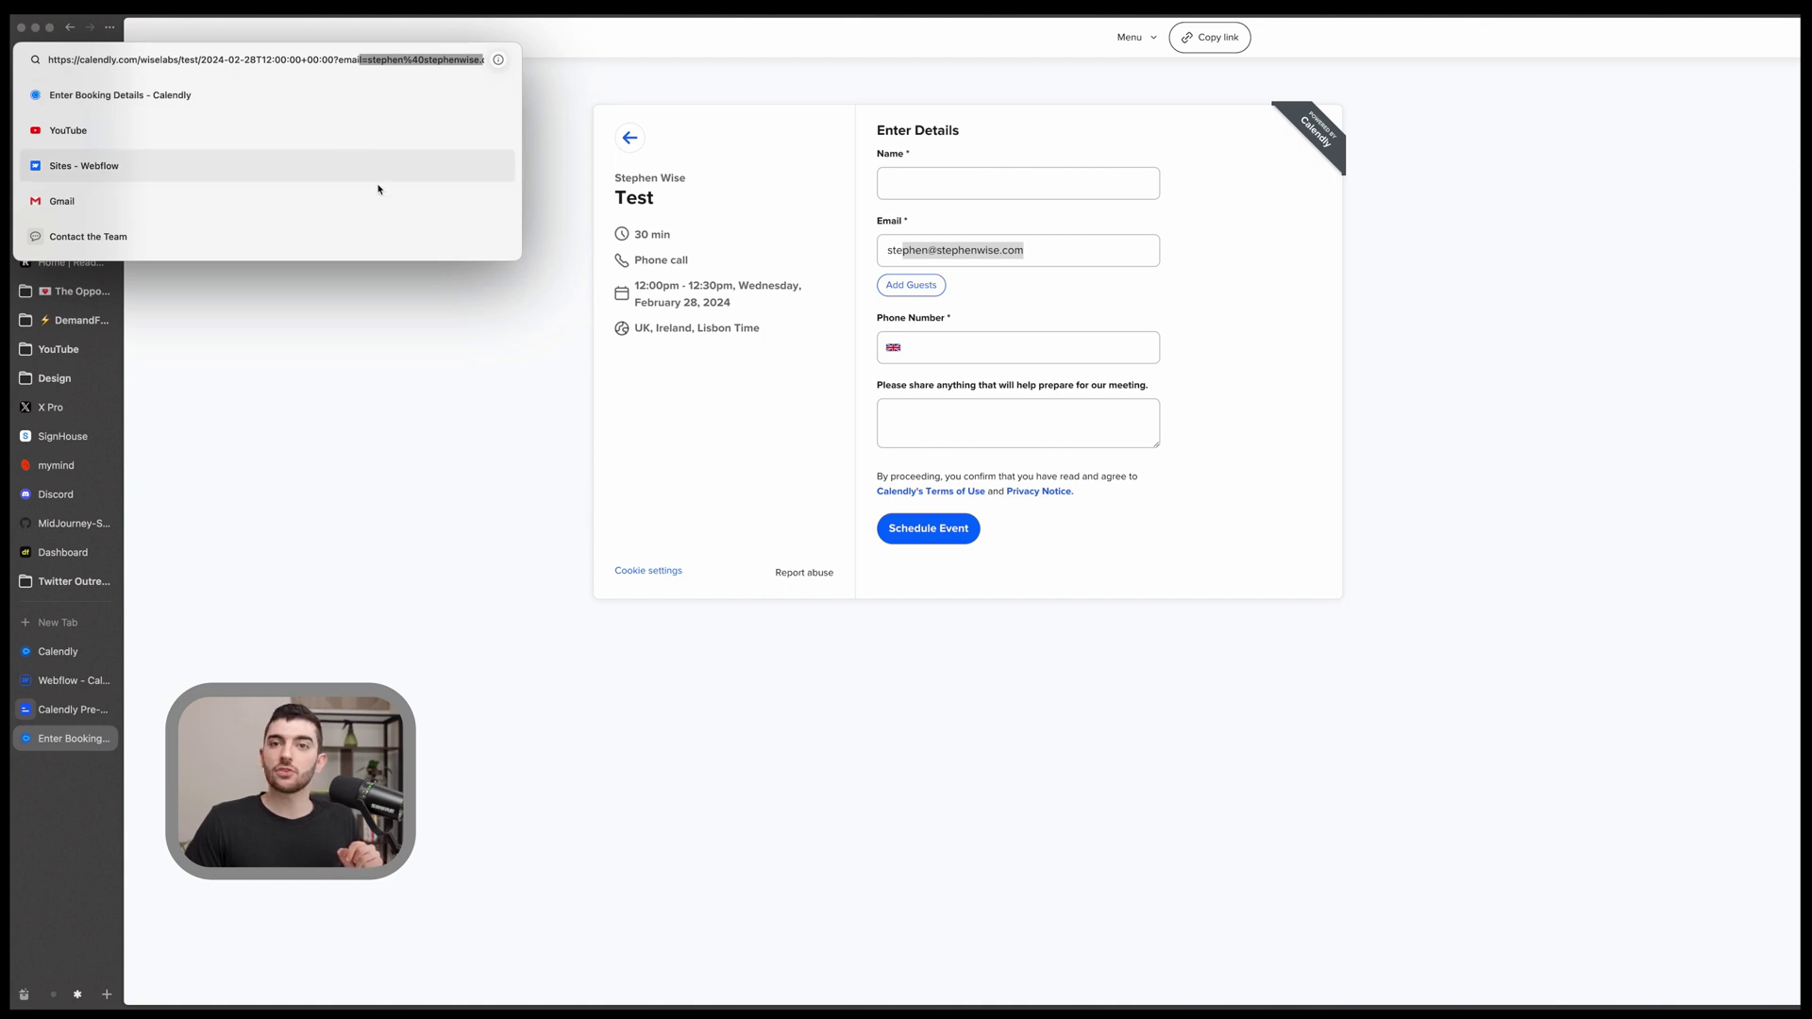
key(ctrl+Tab)
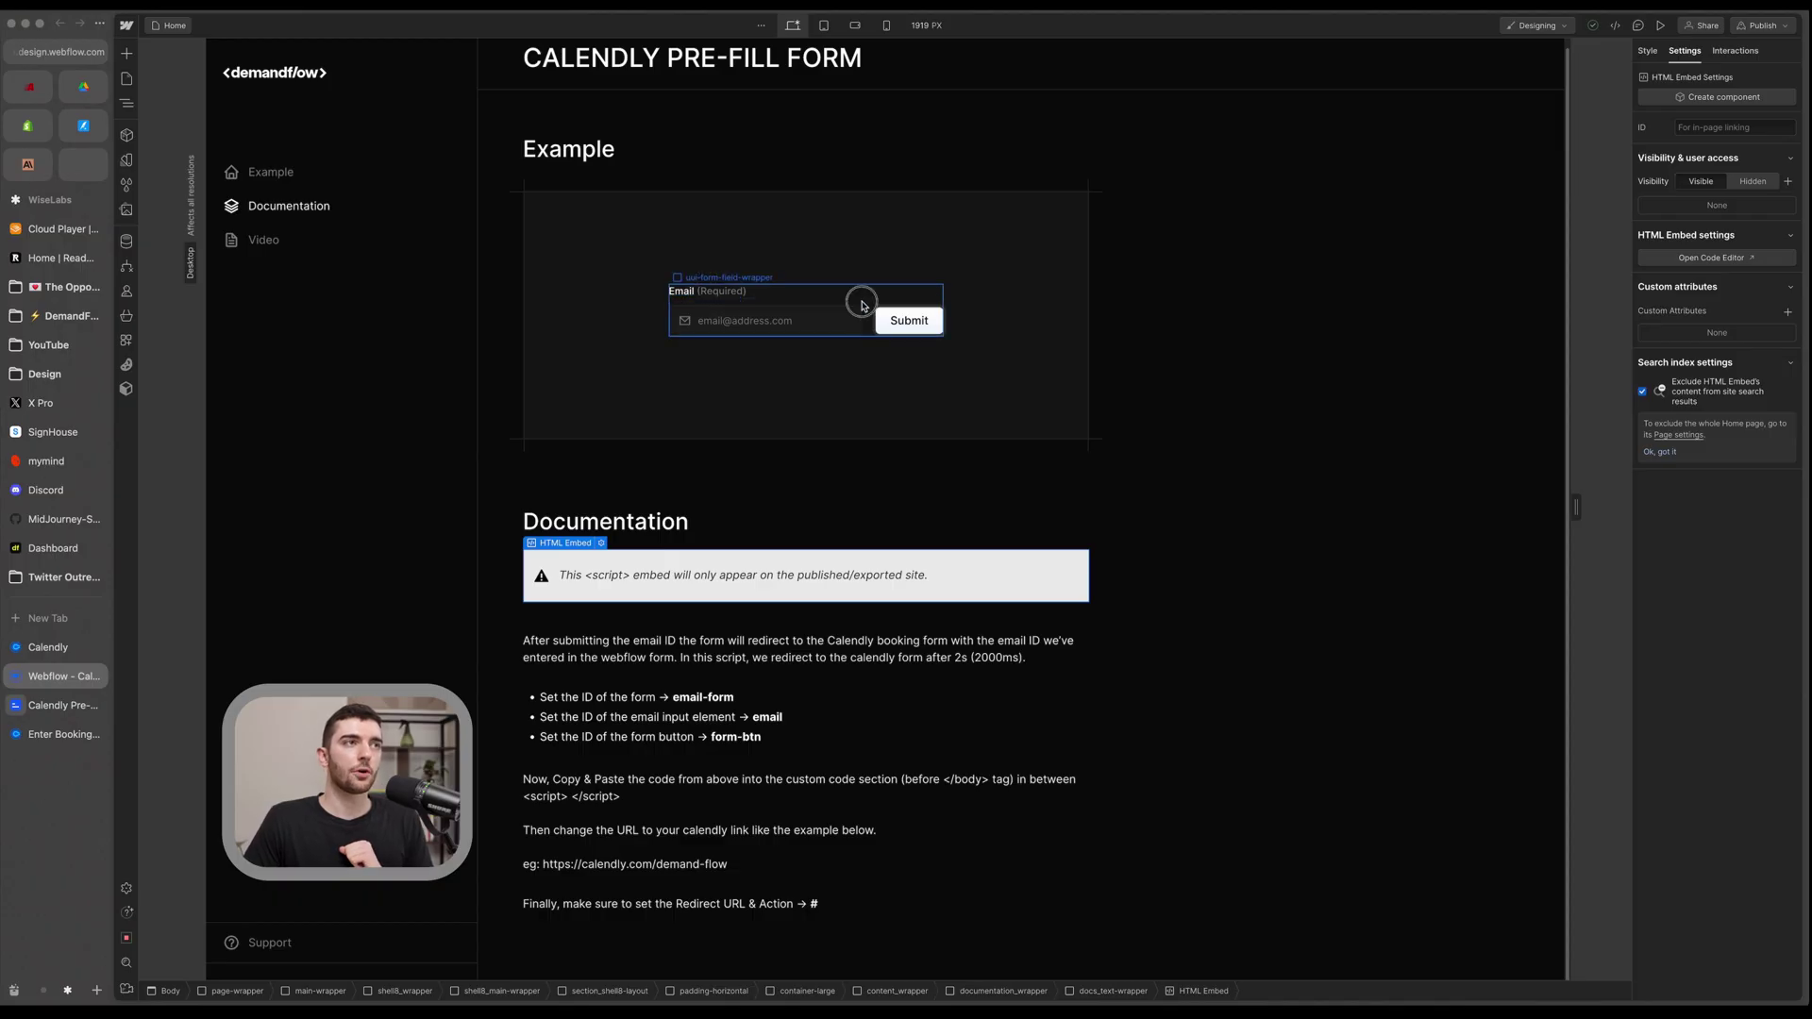
Verify the IDs of the Form (email-form), email input (email) and Submit button (form-btn).
click(867, 304)
mouse_move(686, 253)
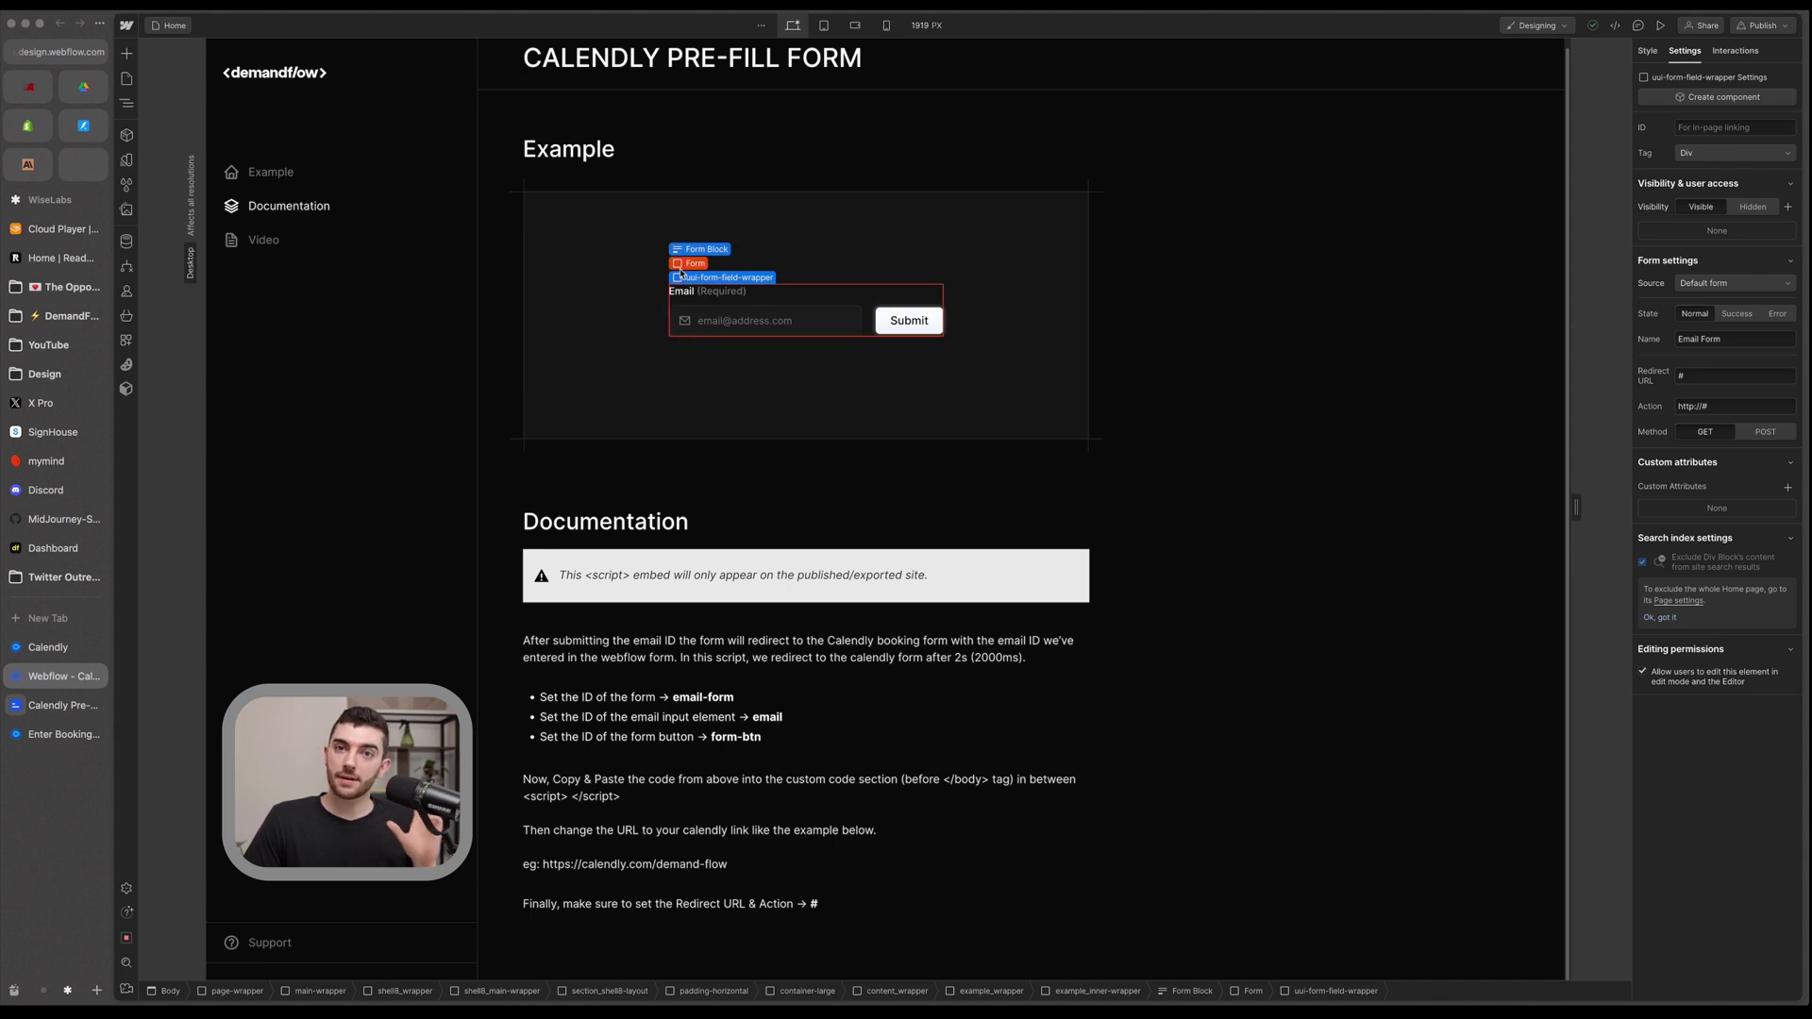
click(685, 264)
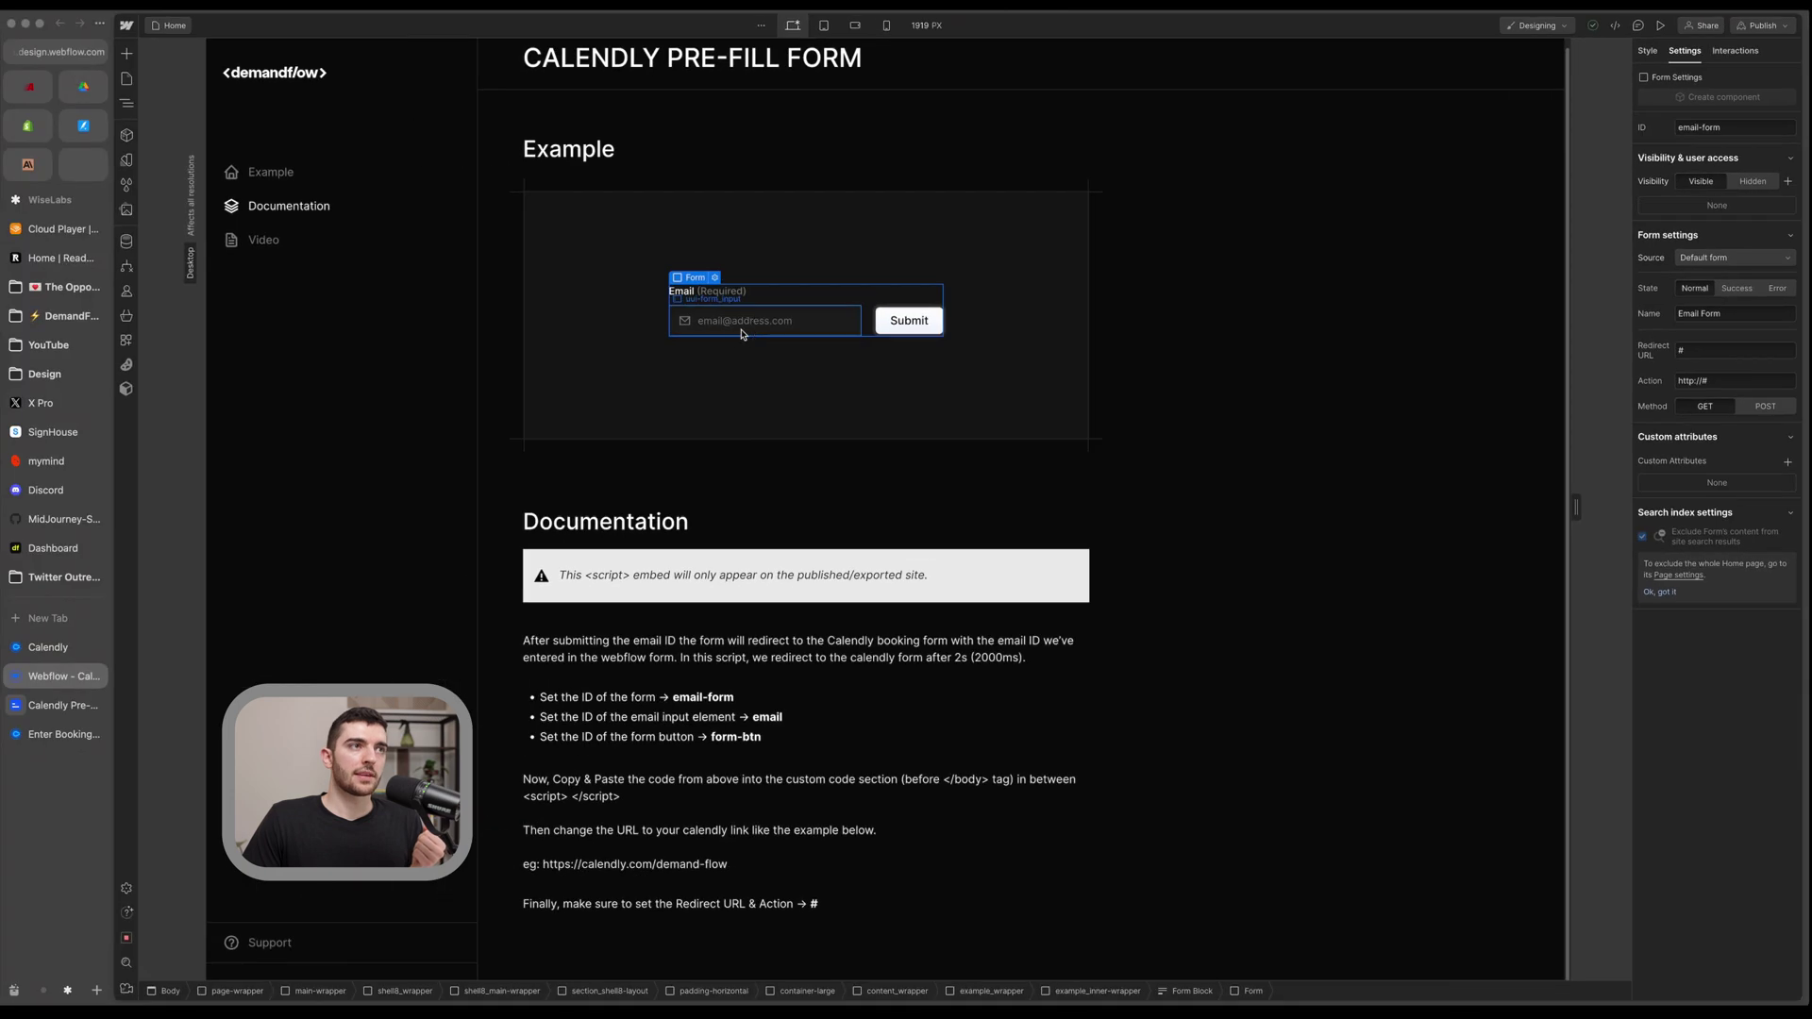
click(840, 326)
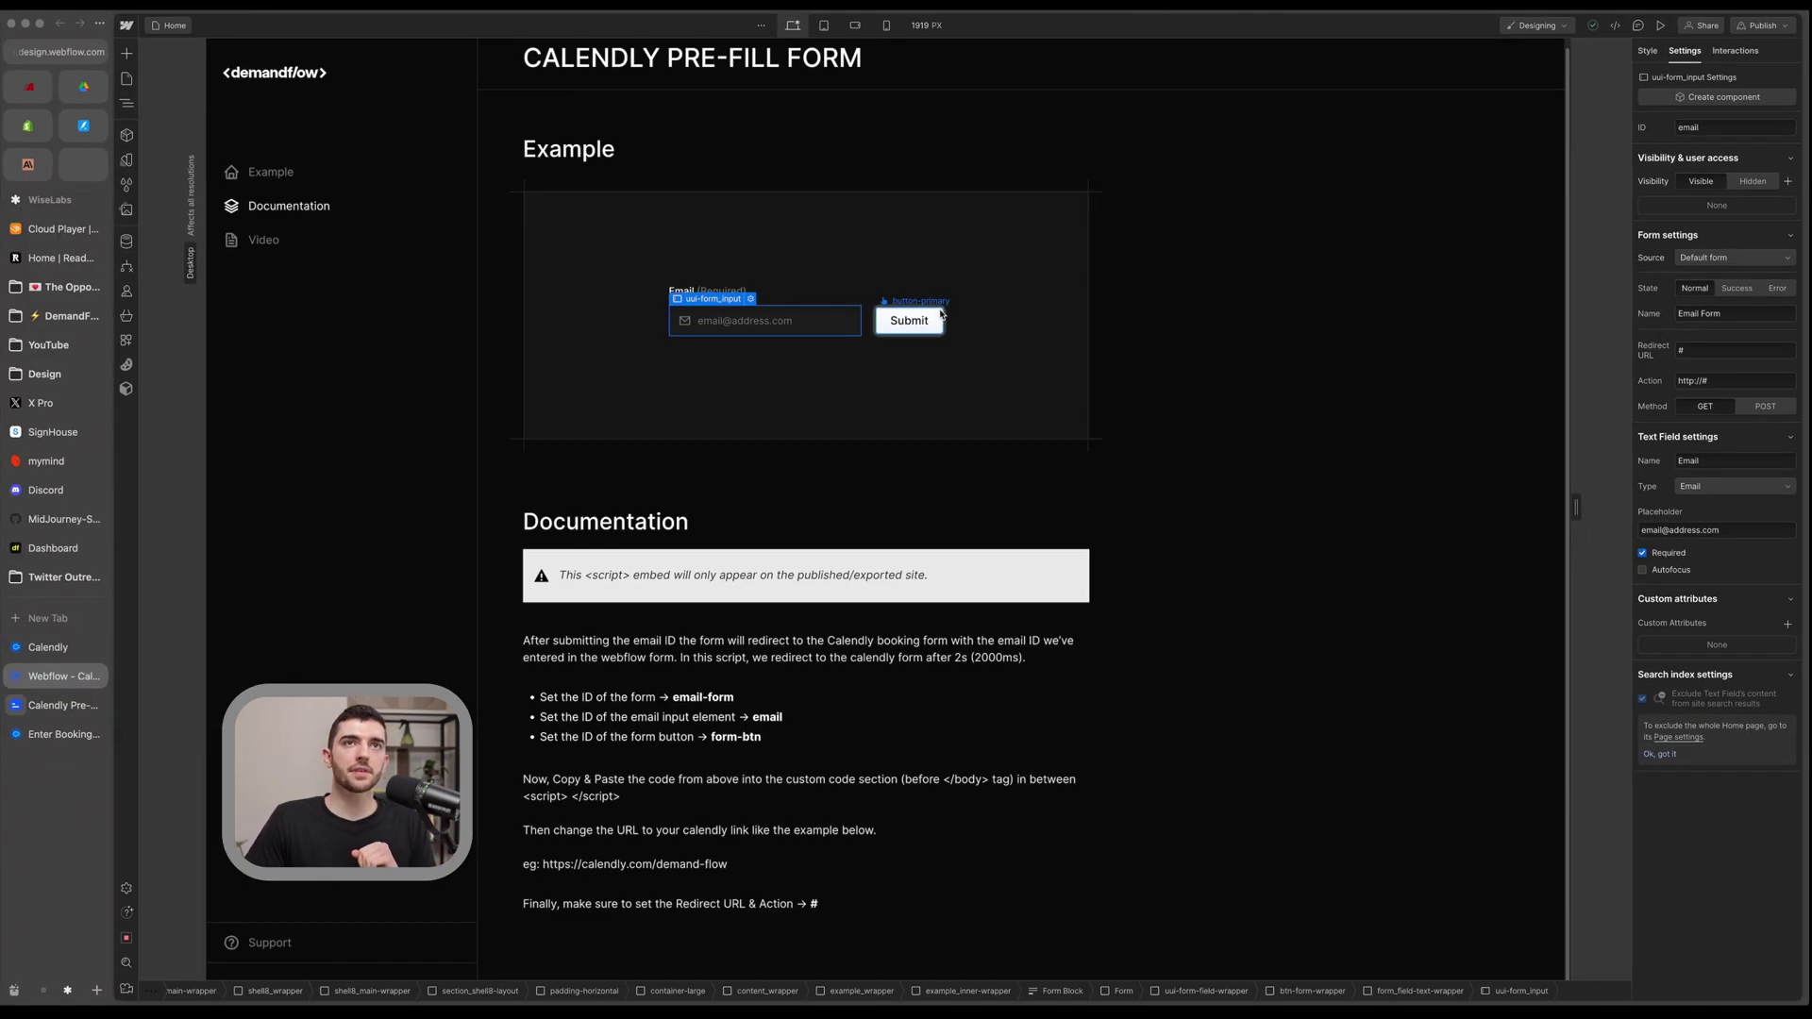
click(941, 316)
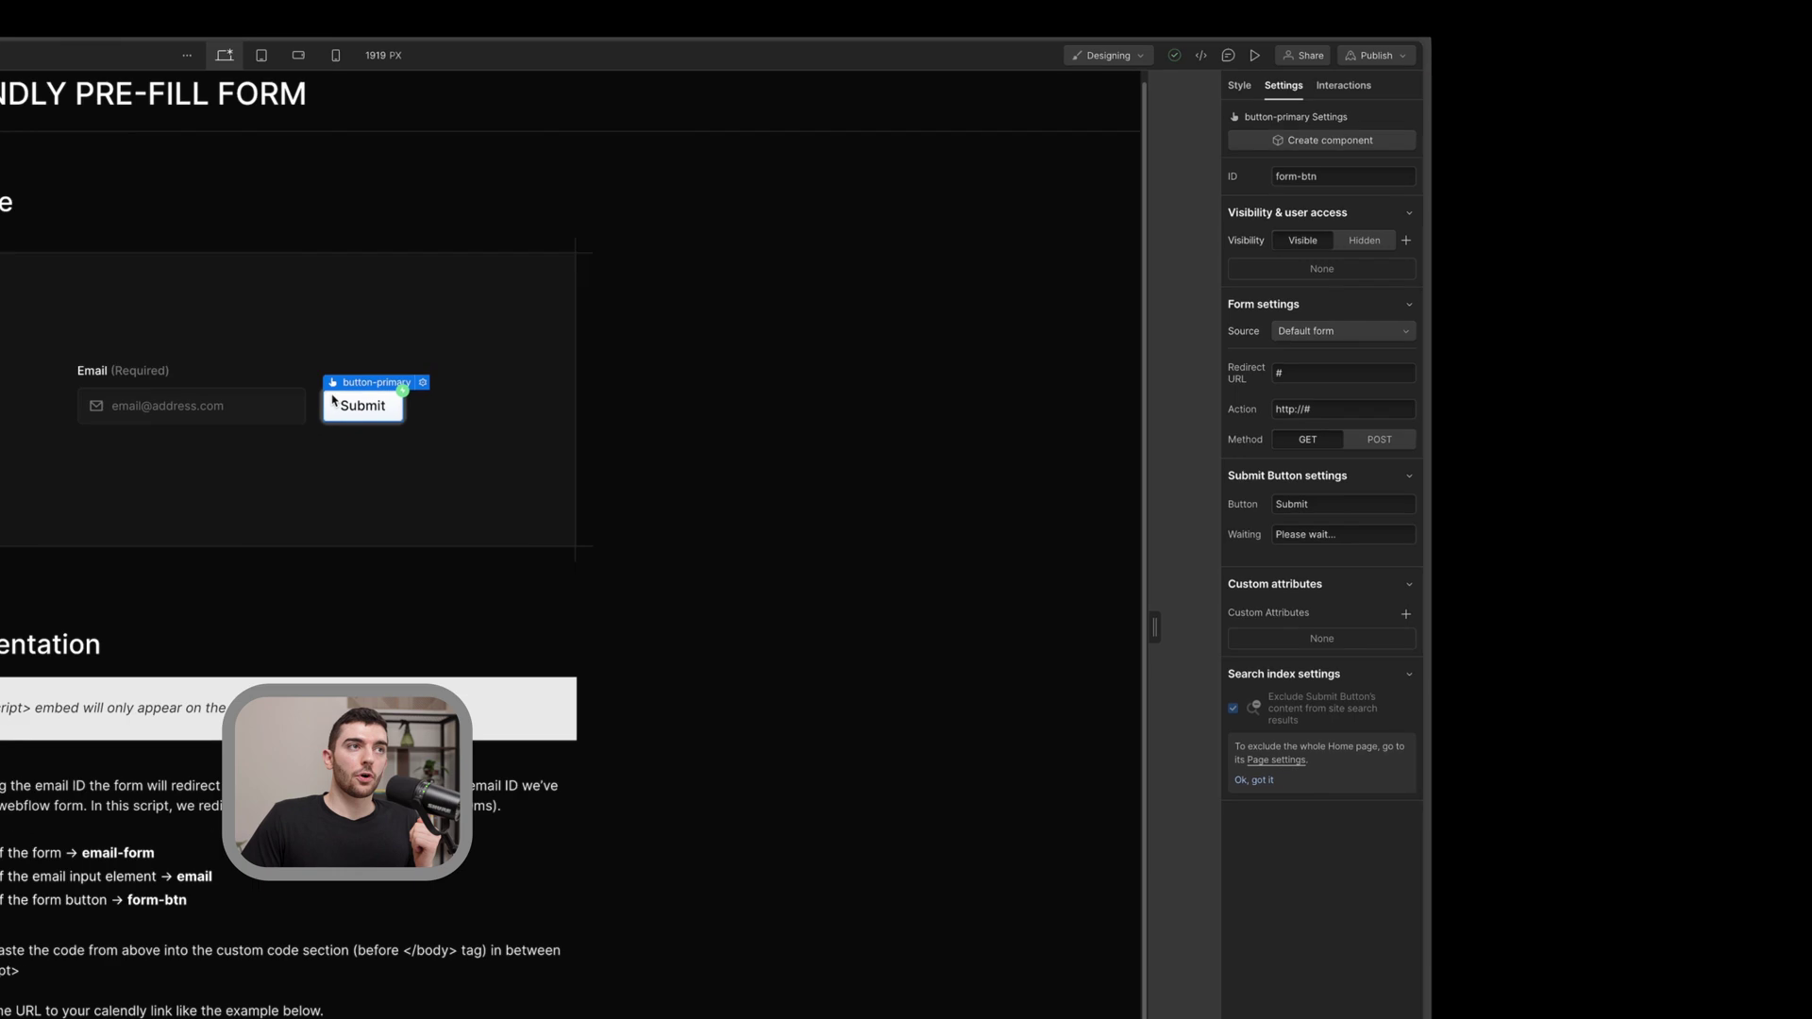
Inspect the form's current redirect URL value, then switch to the published Calendly pre-fill page.
click(373, 422)
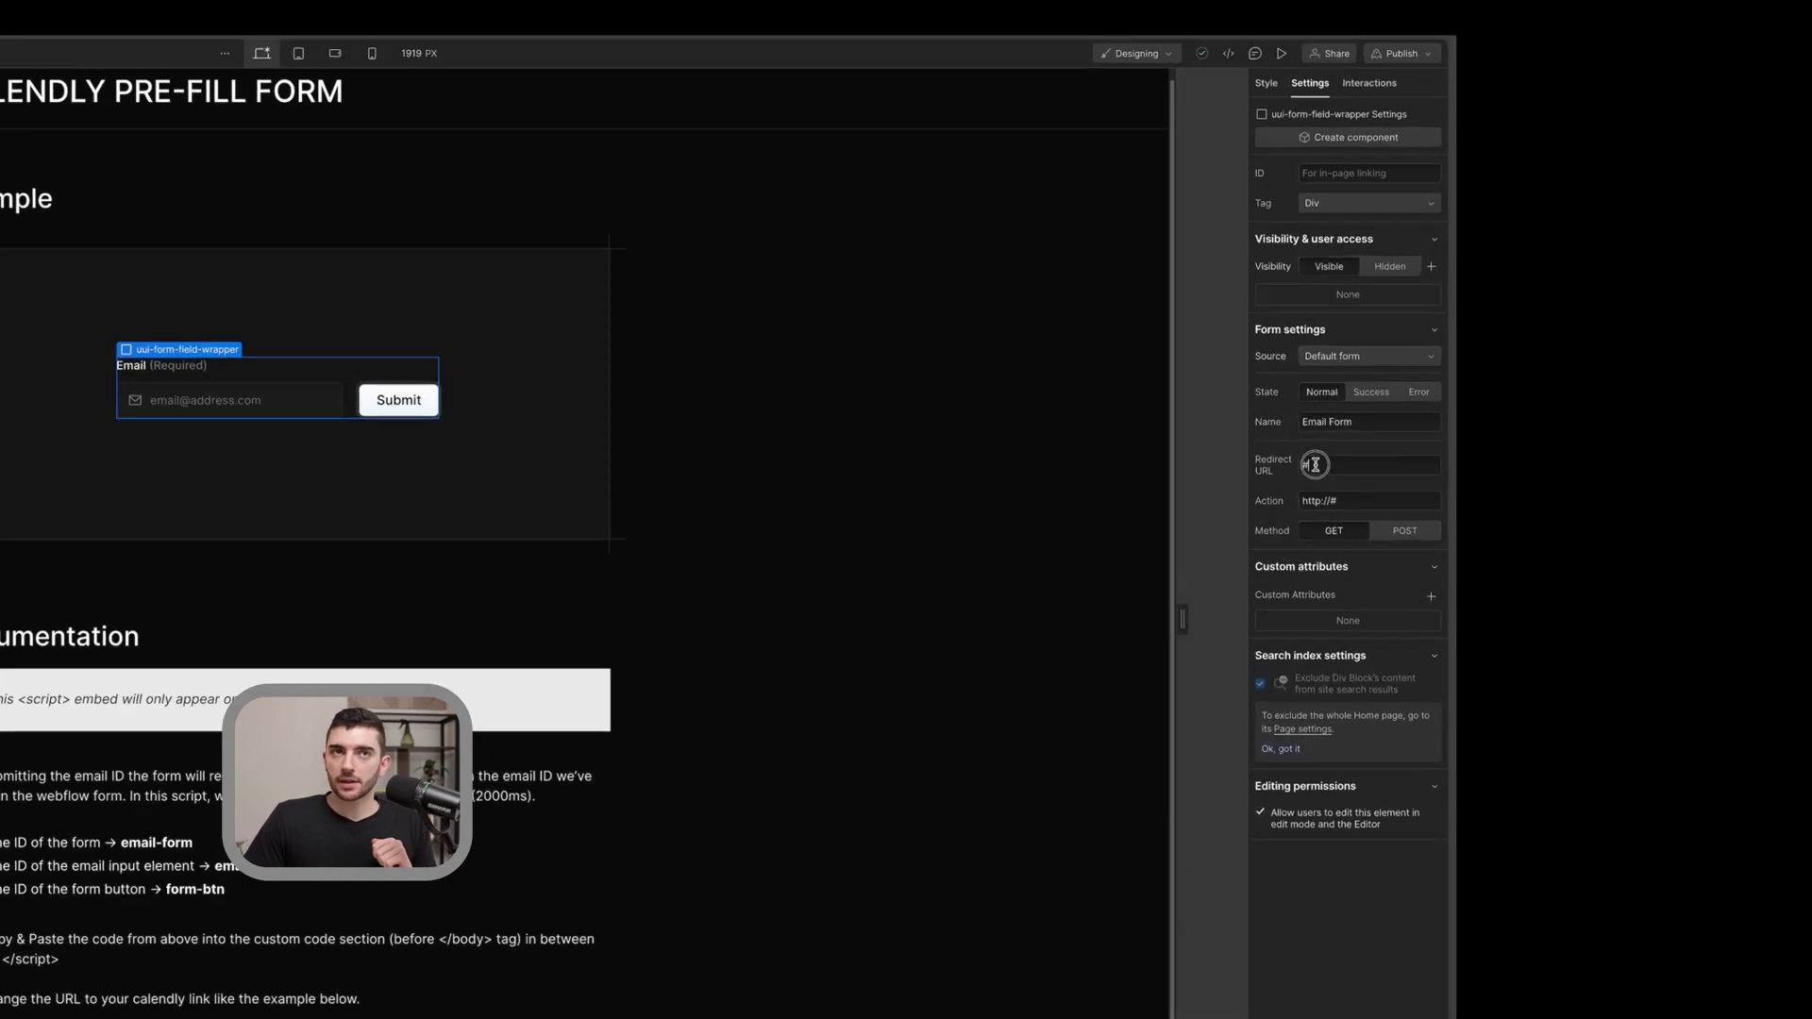
double_click(1676, 375)
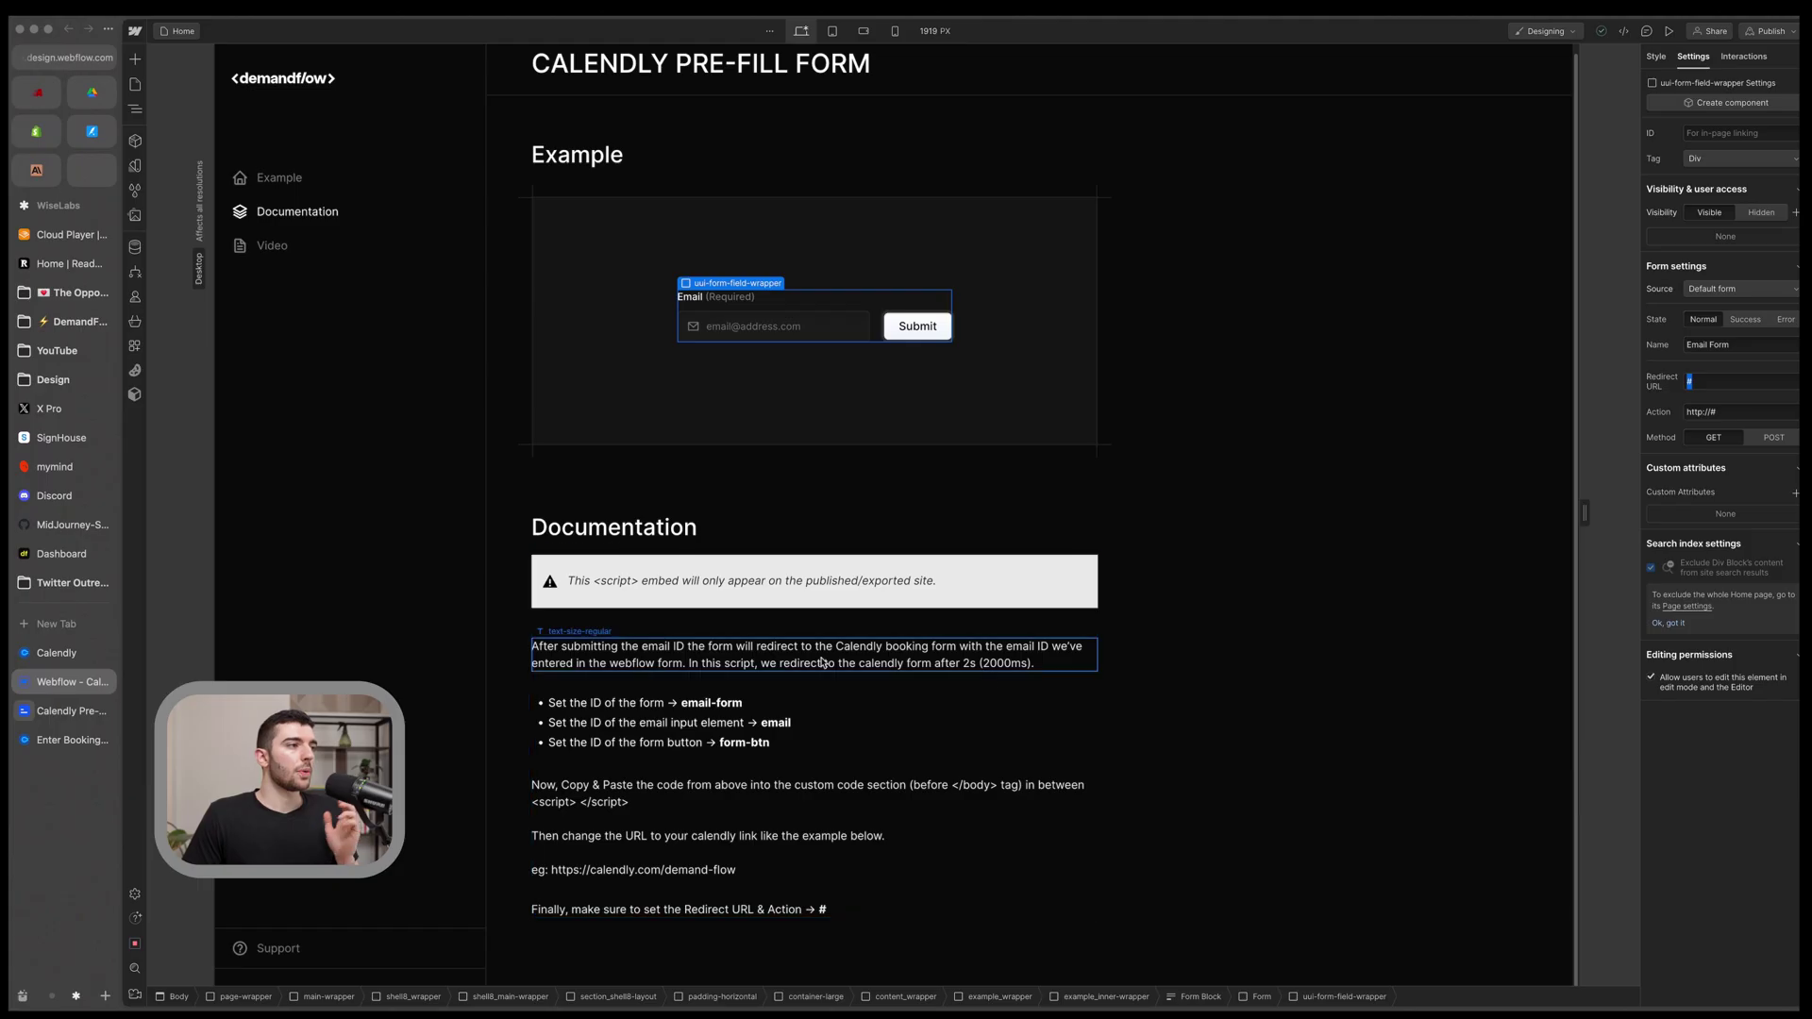
click(66, 711)
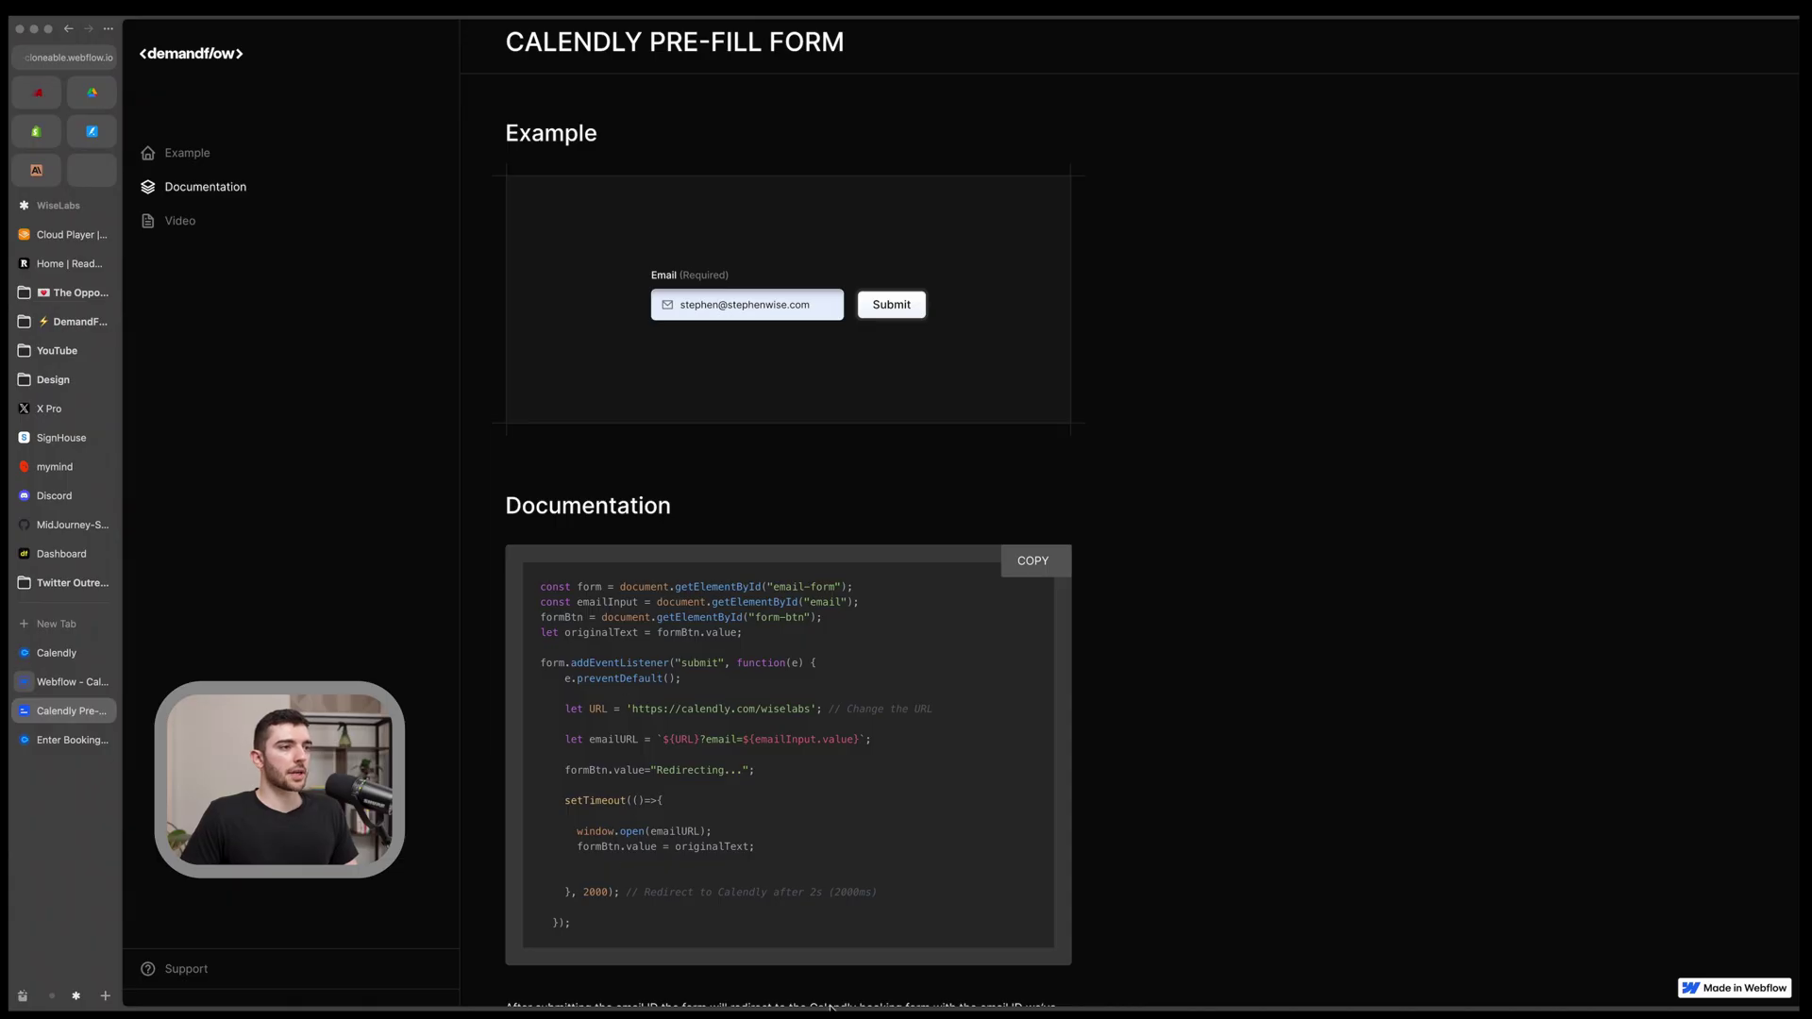
Copy the redirect script and mark its calendly.com link before returning to the Designer.
click(1027, 579)
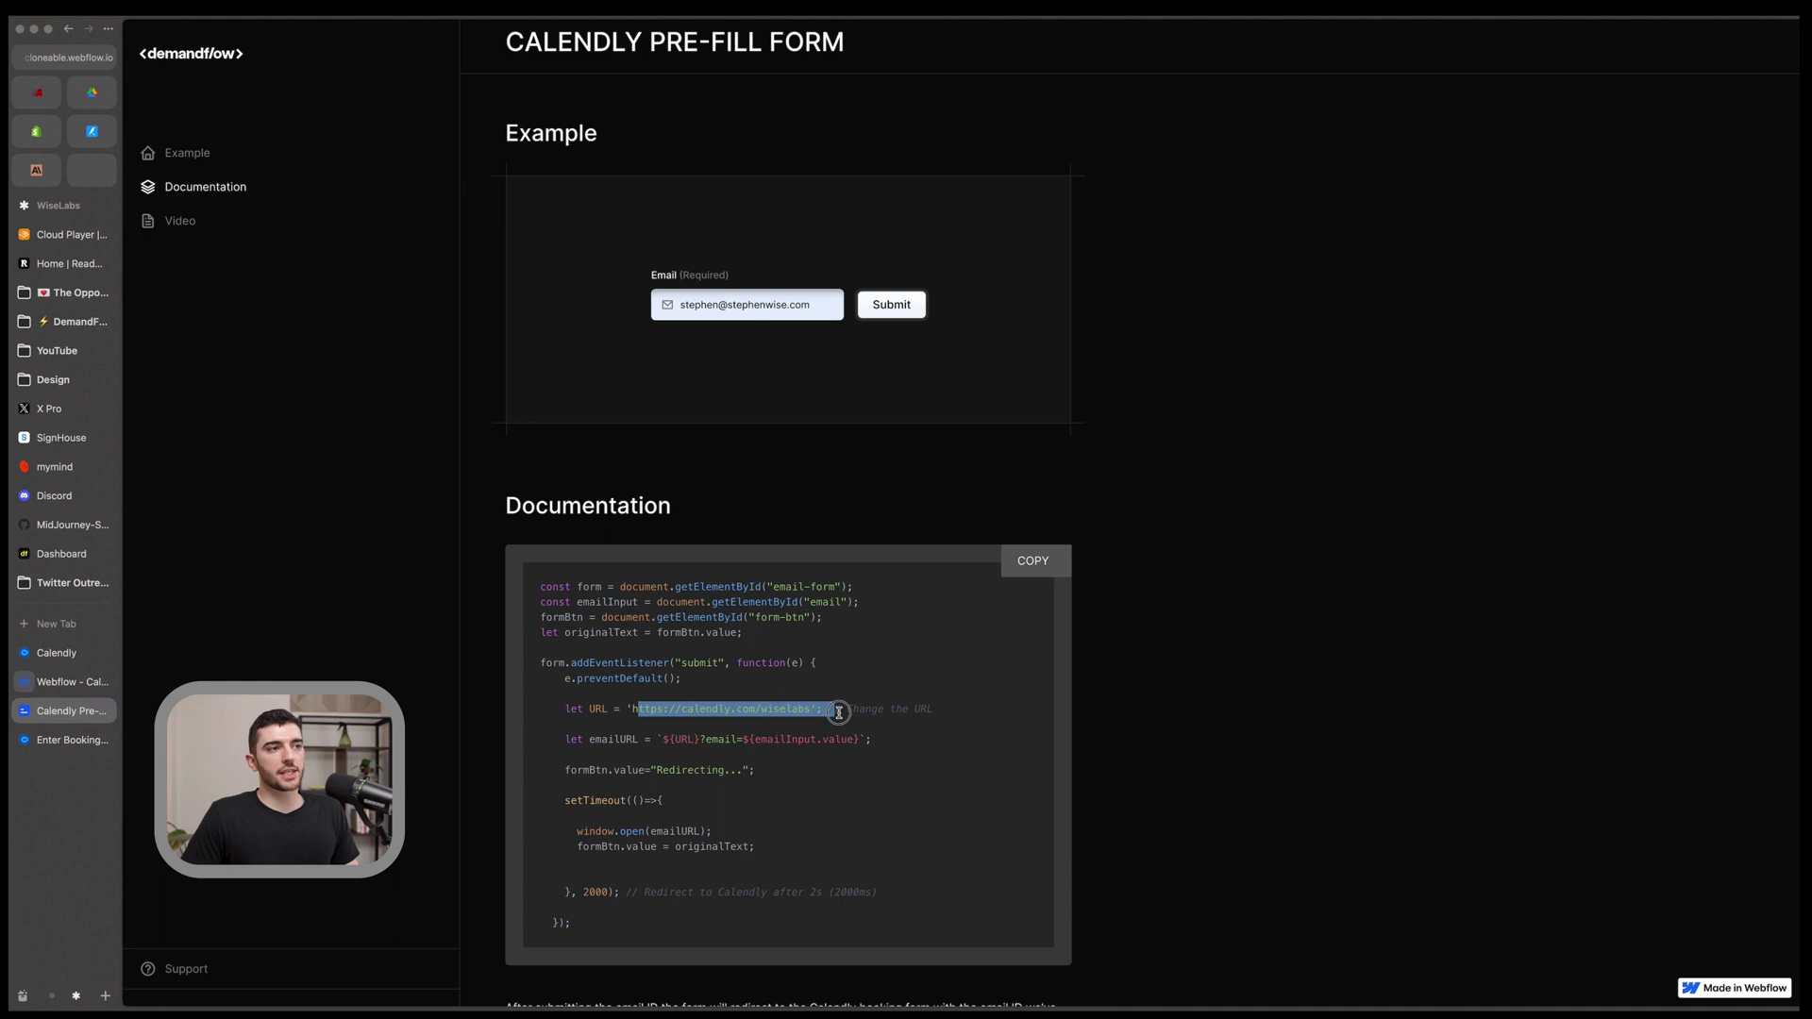
drag(839, 713, 812, 719)
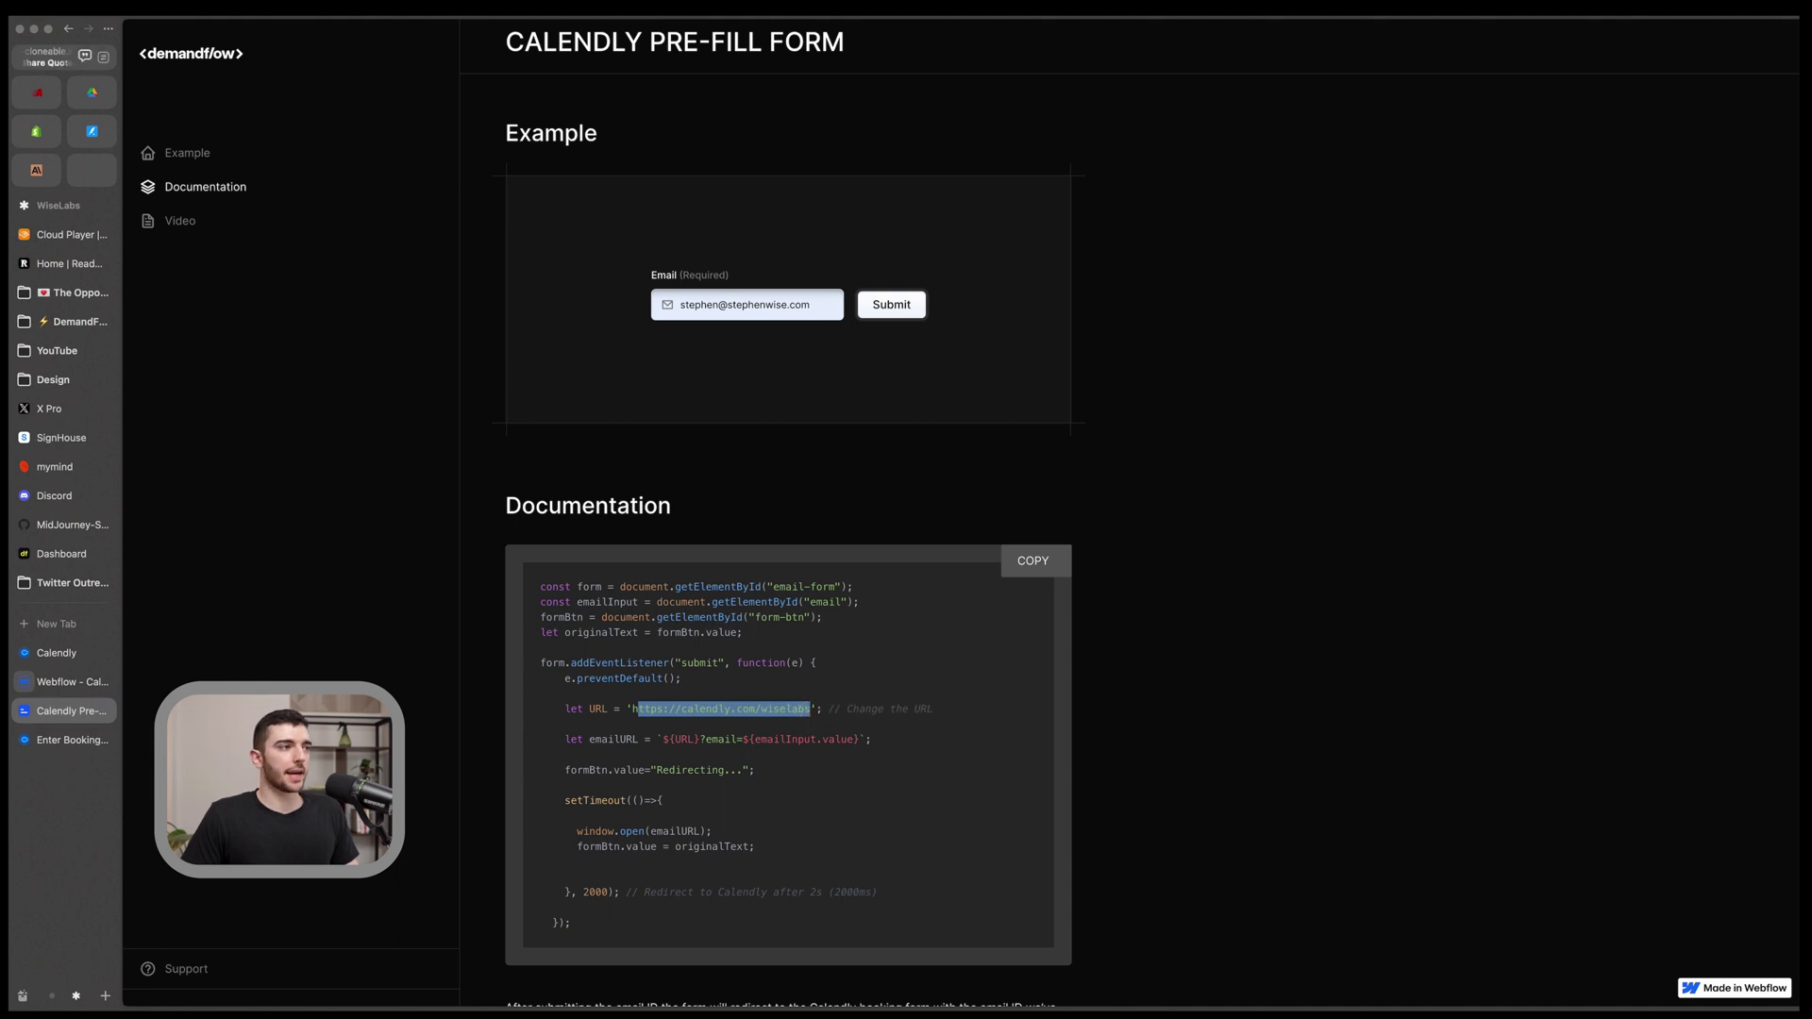
key(ctrl+Tab)
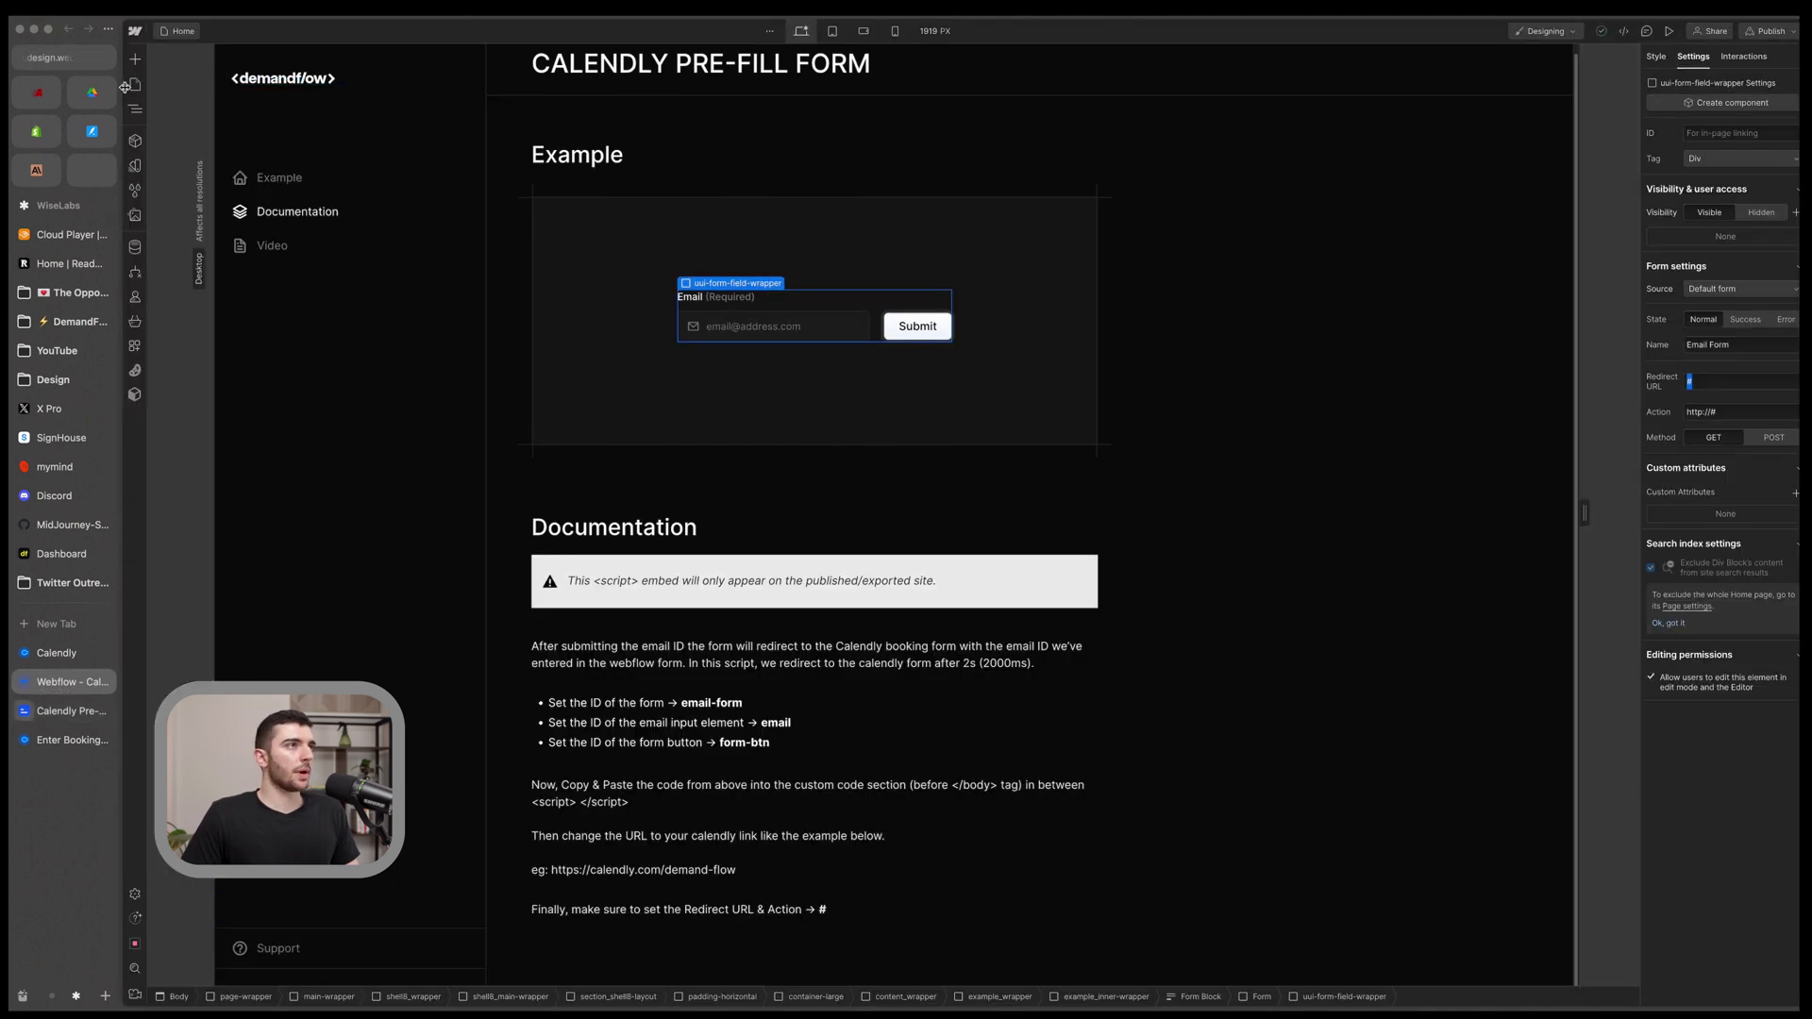
Bring up the Home page settings' Custom Code section.
click(133, 85)
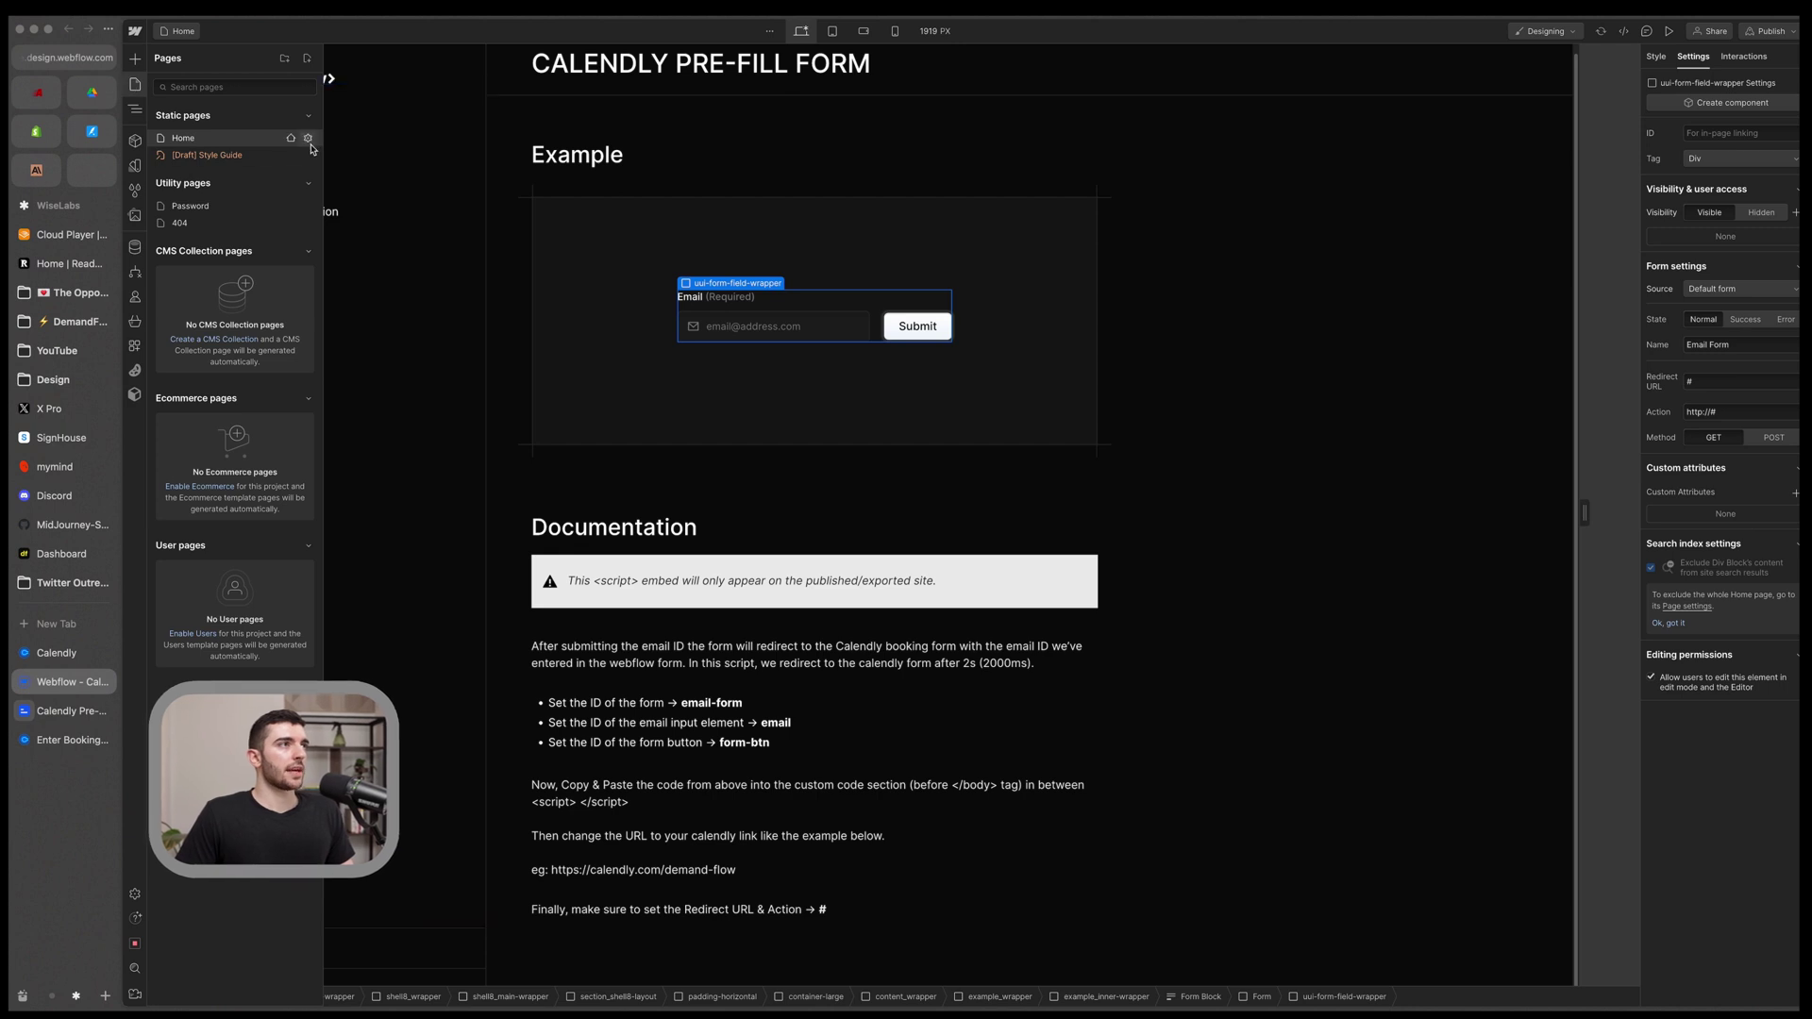
click(308, 139)
scroll(453, 378, down, 10)
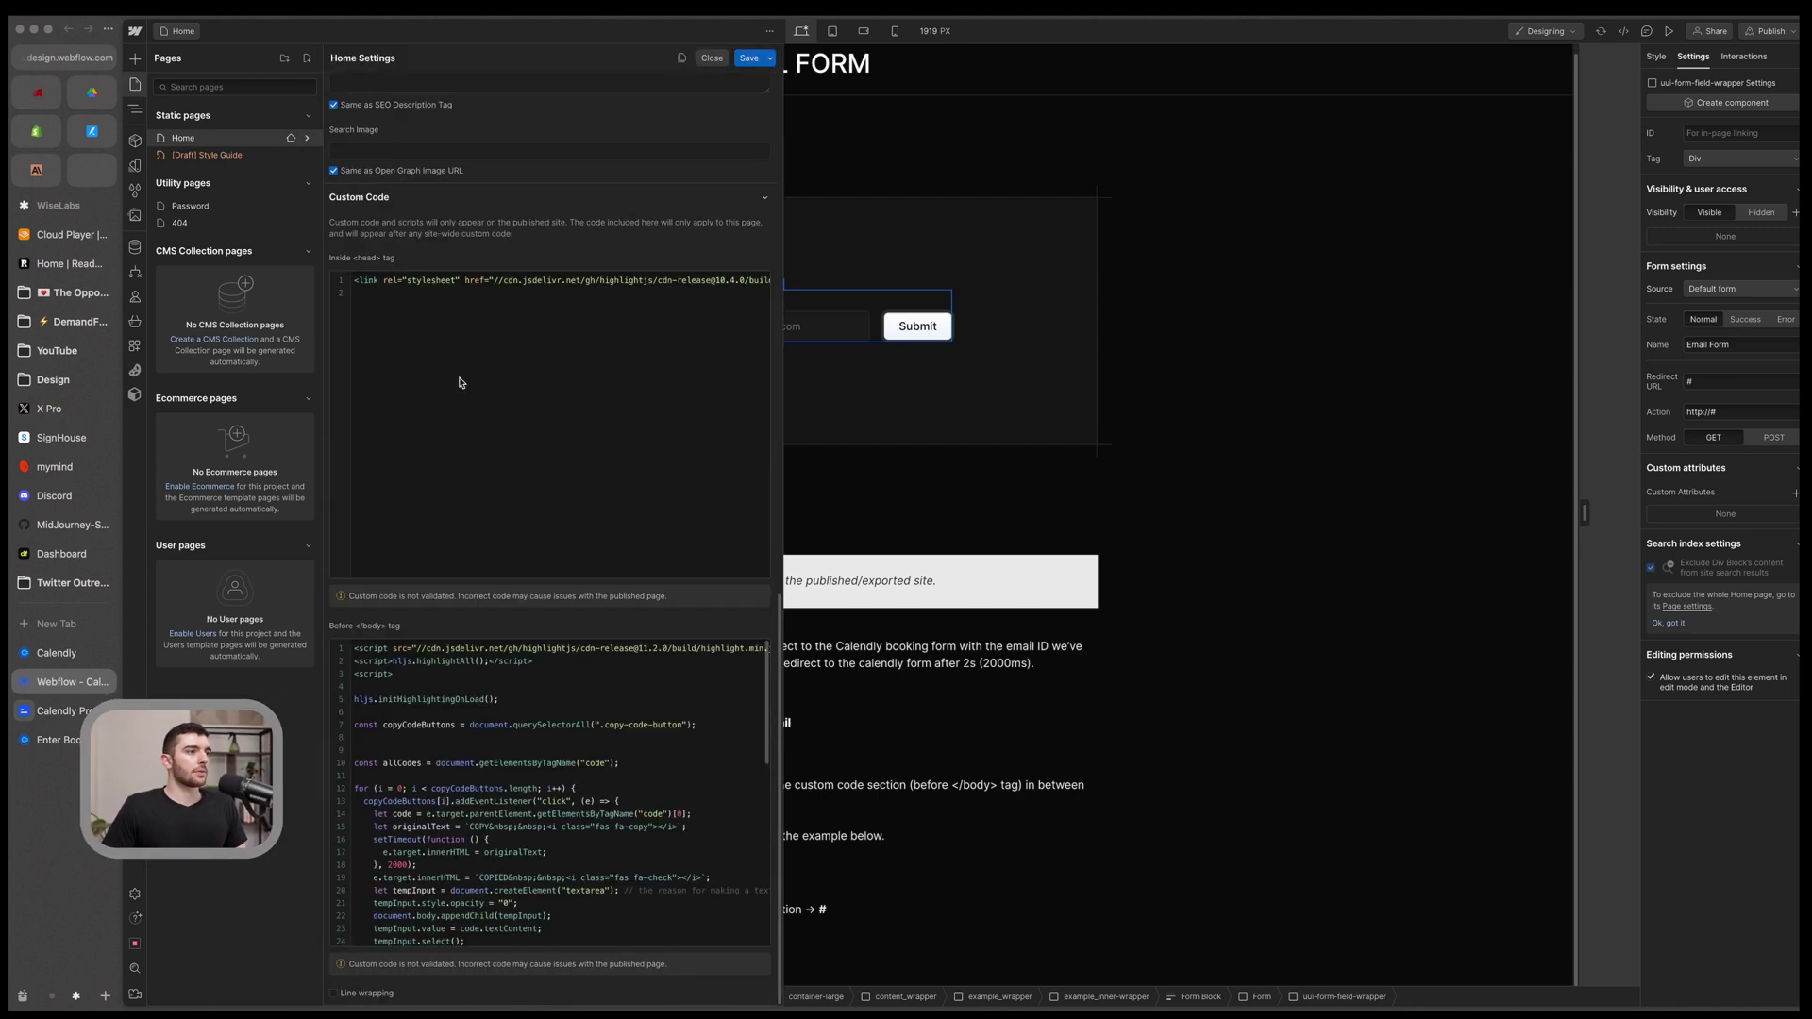
click(480, 431)
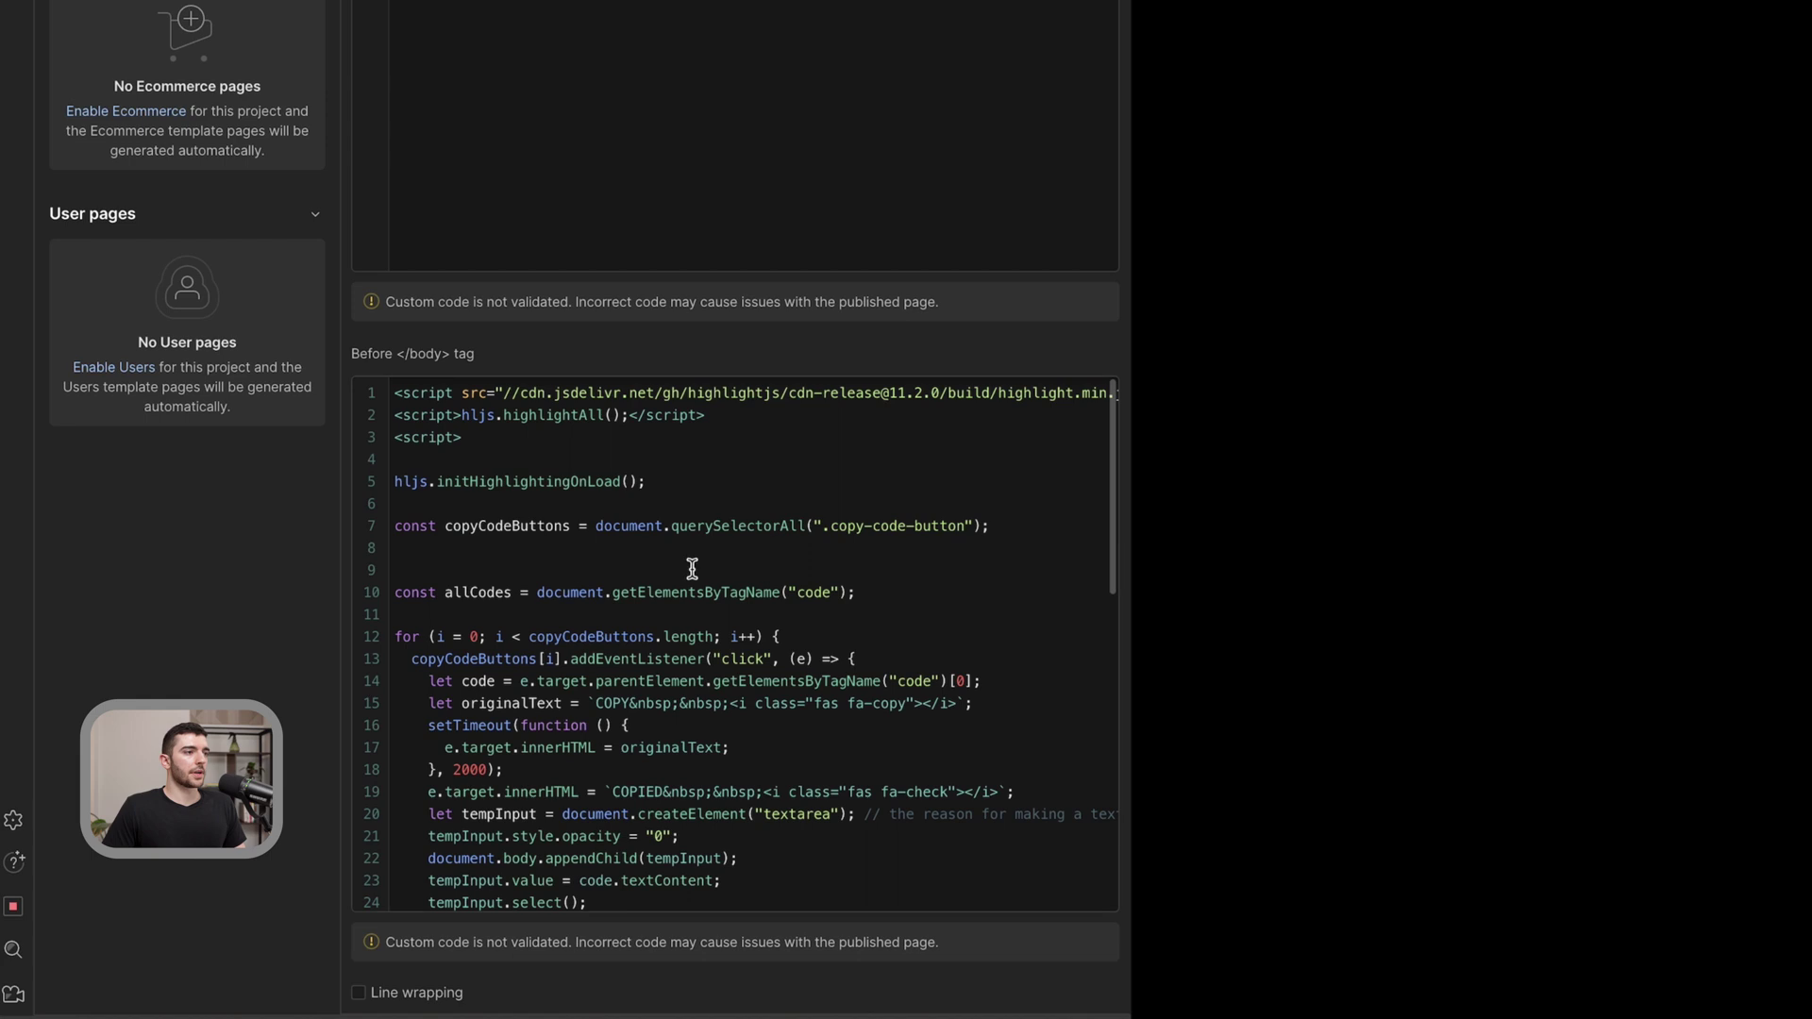
scroll(692, 568, down, 10)
Add a new script block before </body> containing the pasted Calendly redirect code.
click(602, 861)
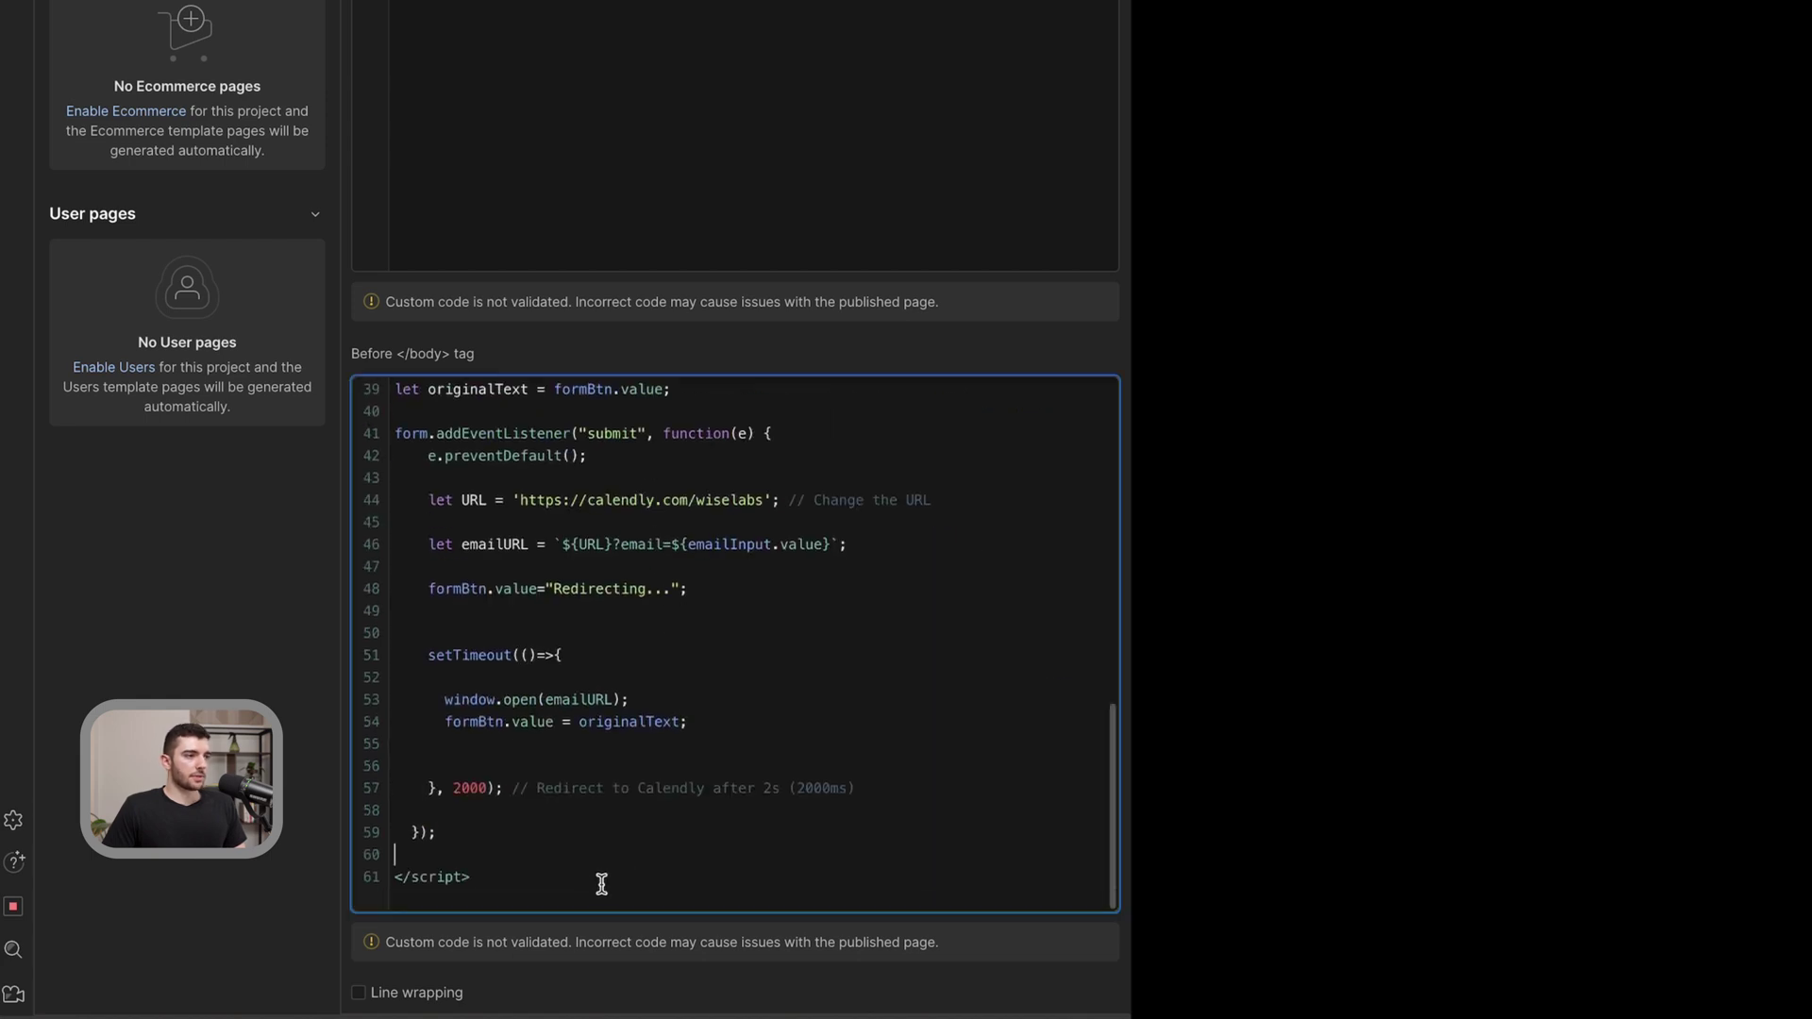
key(Return)
key(Return)
key(Return)
key(Return)
key(Return)
key(Return)
key(Return)
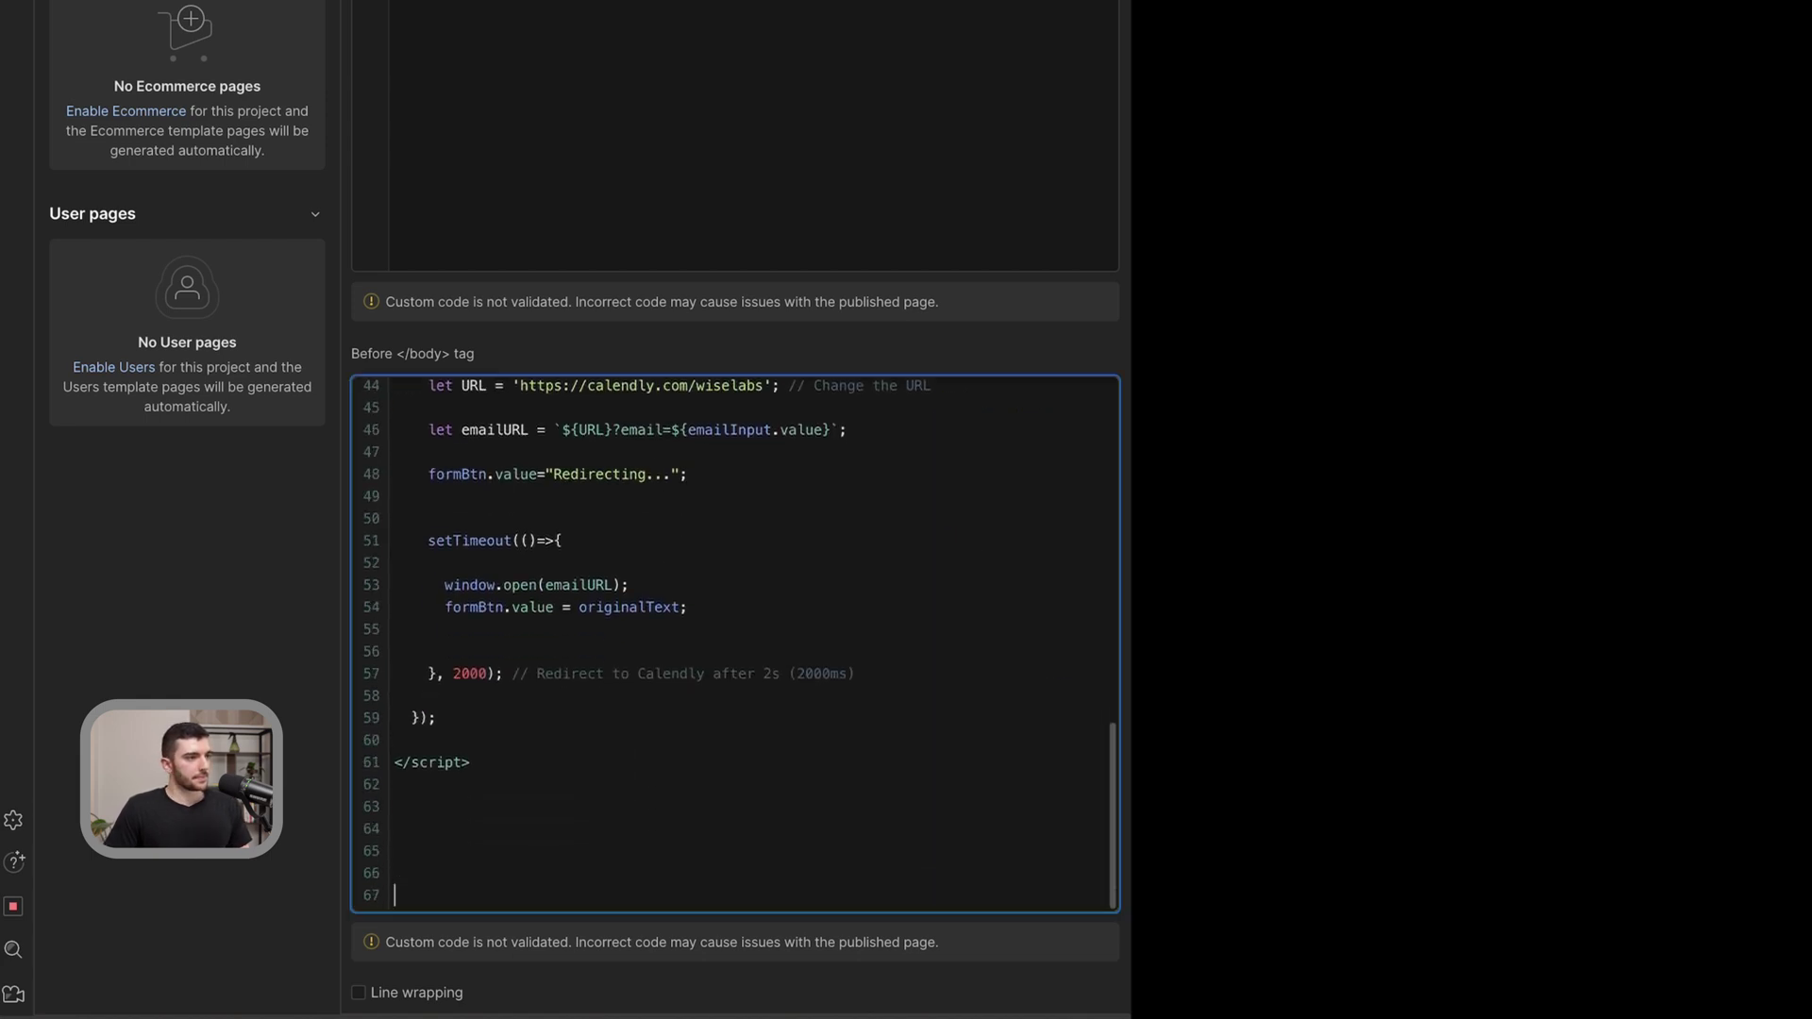
key(Up)
key(Up)
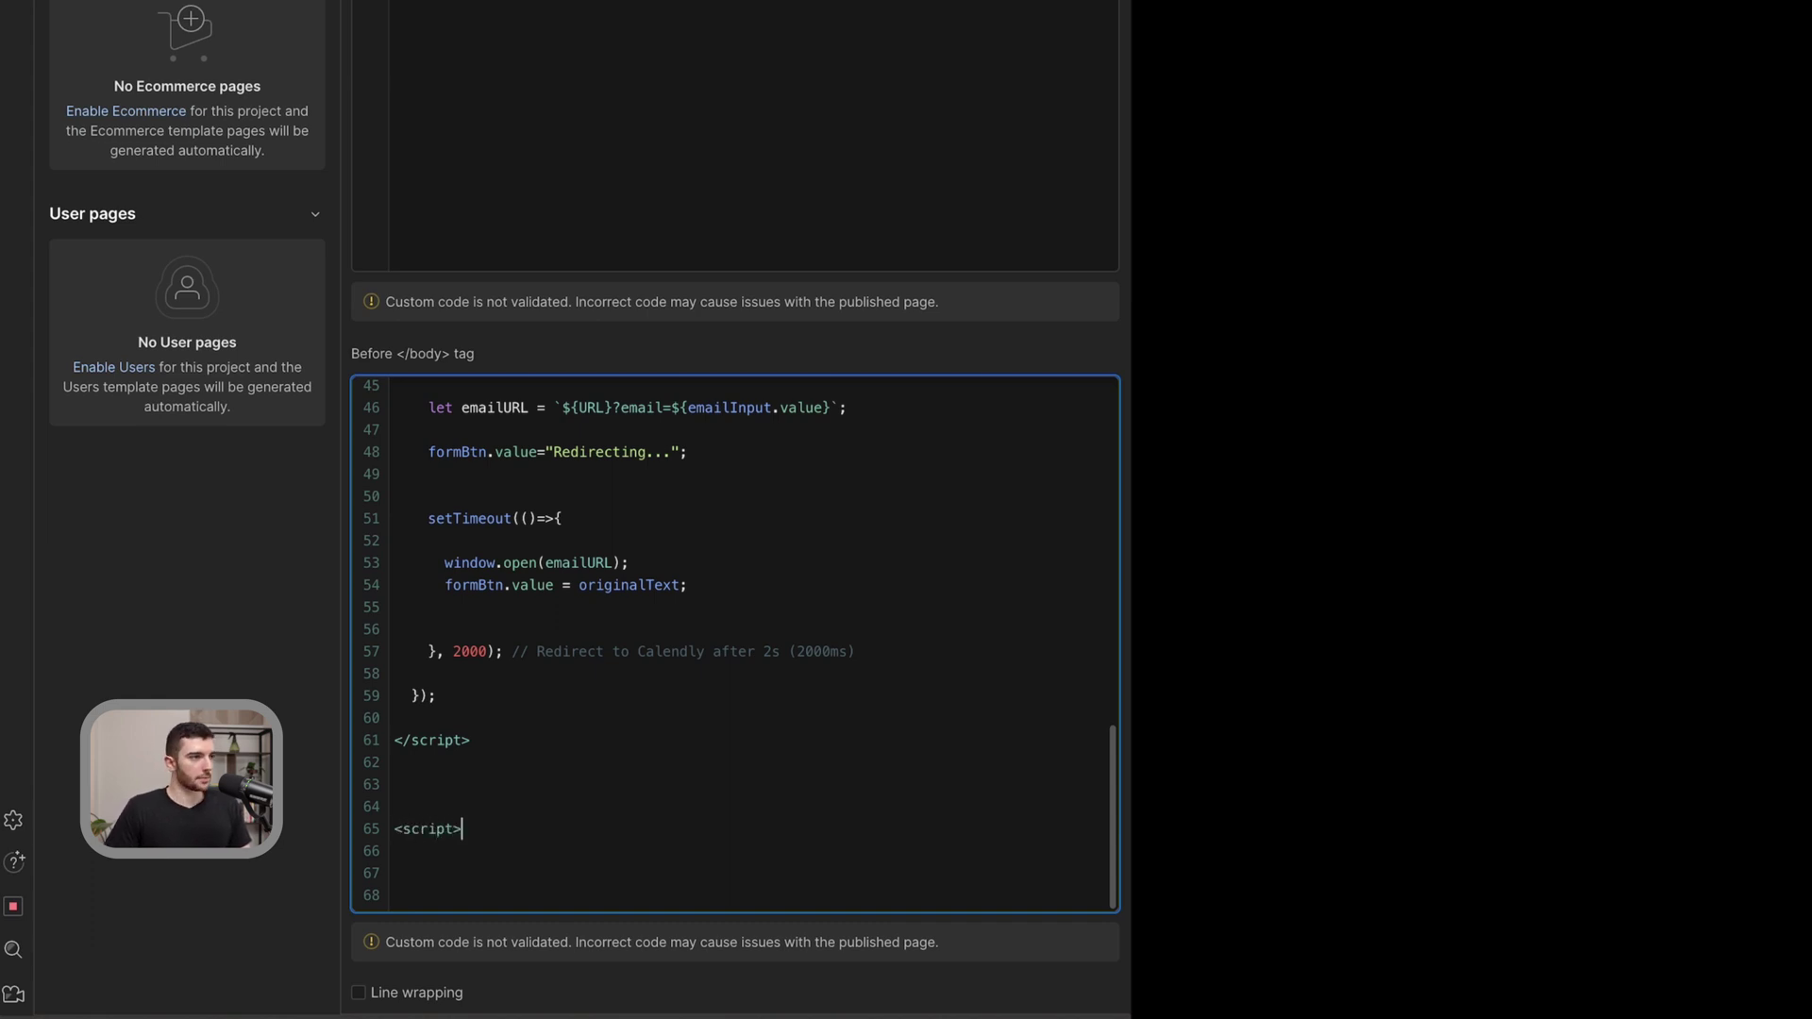
key(Return)
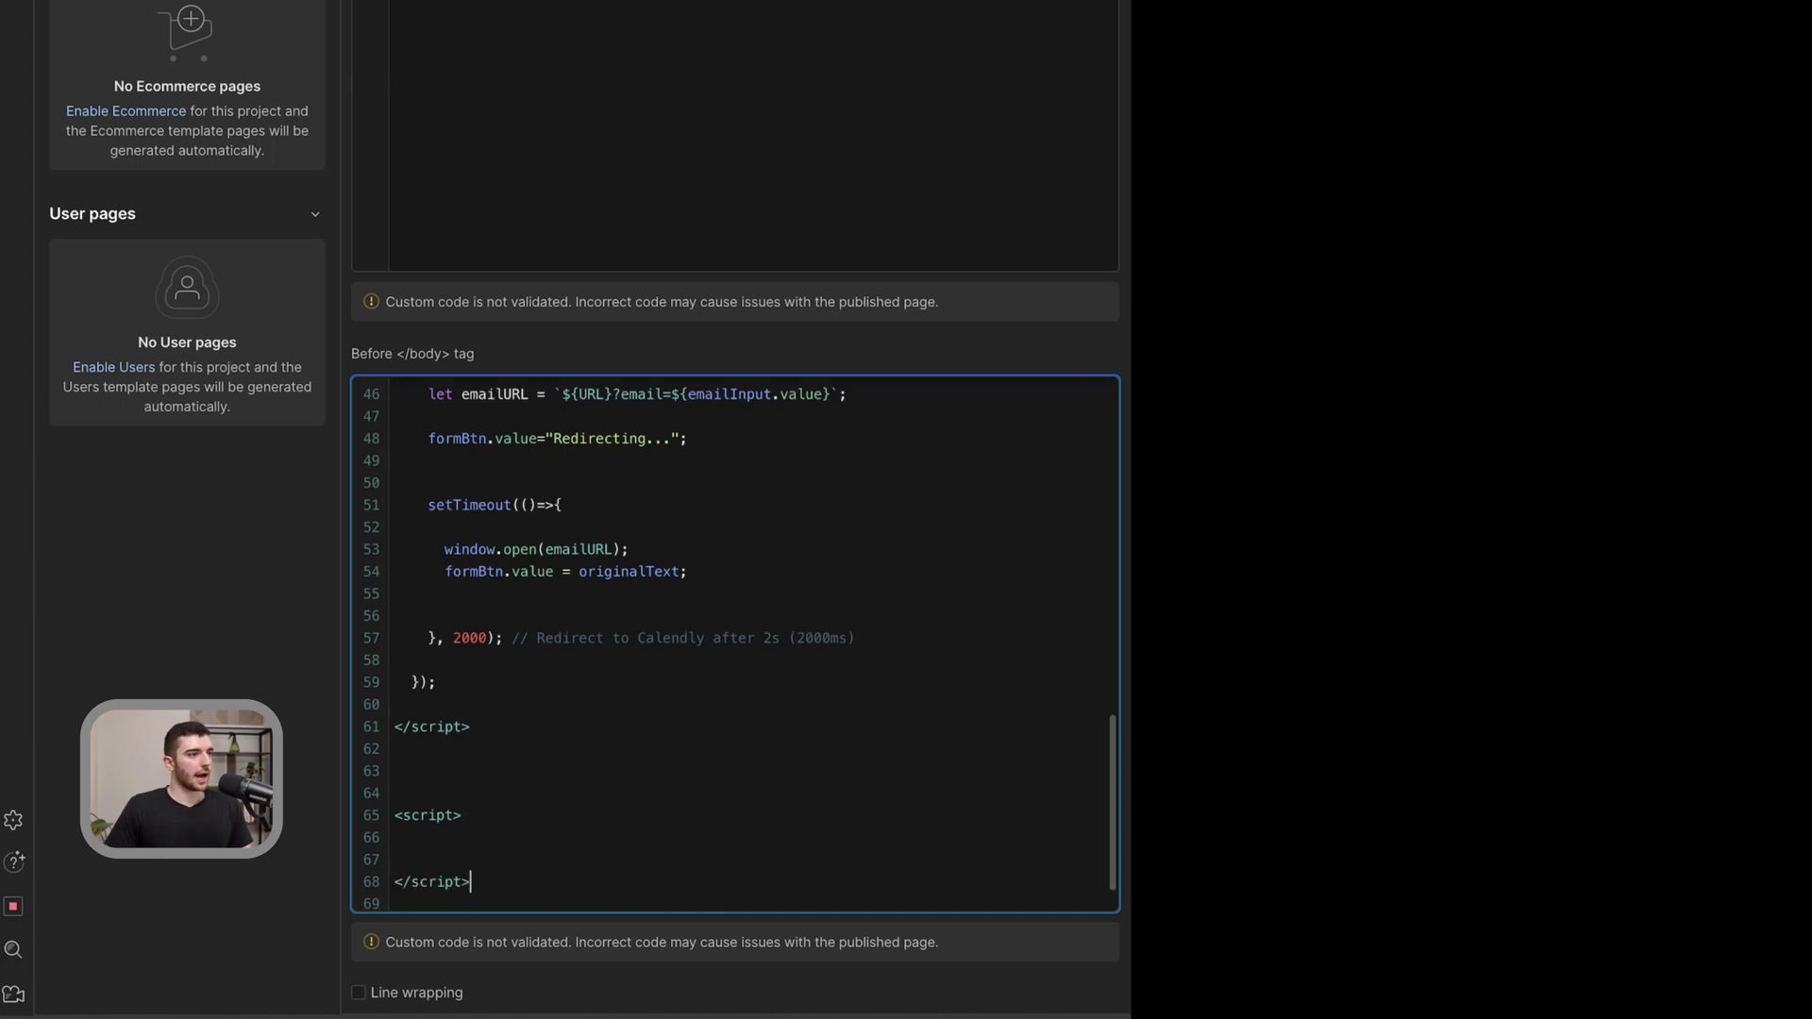
key(ctrl+v)
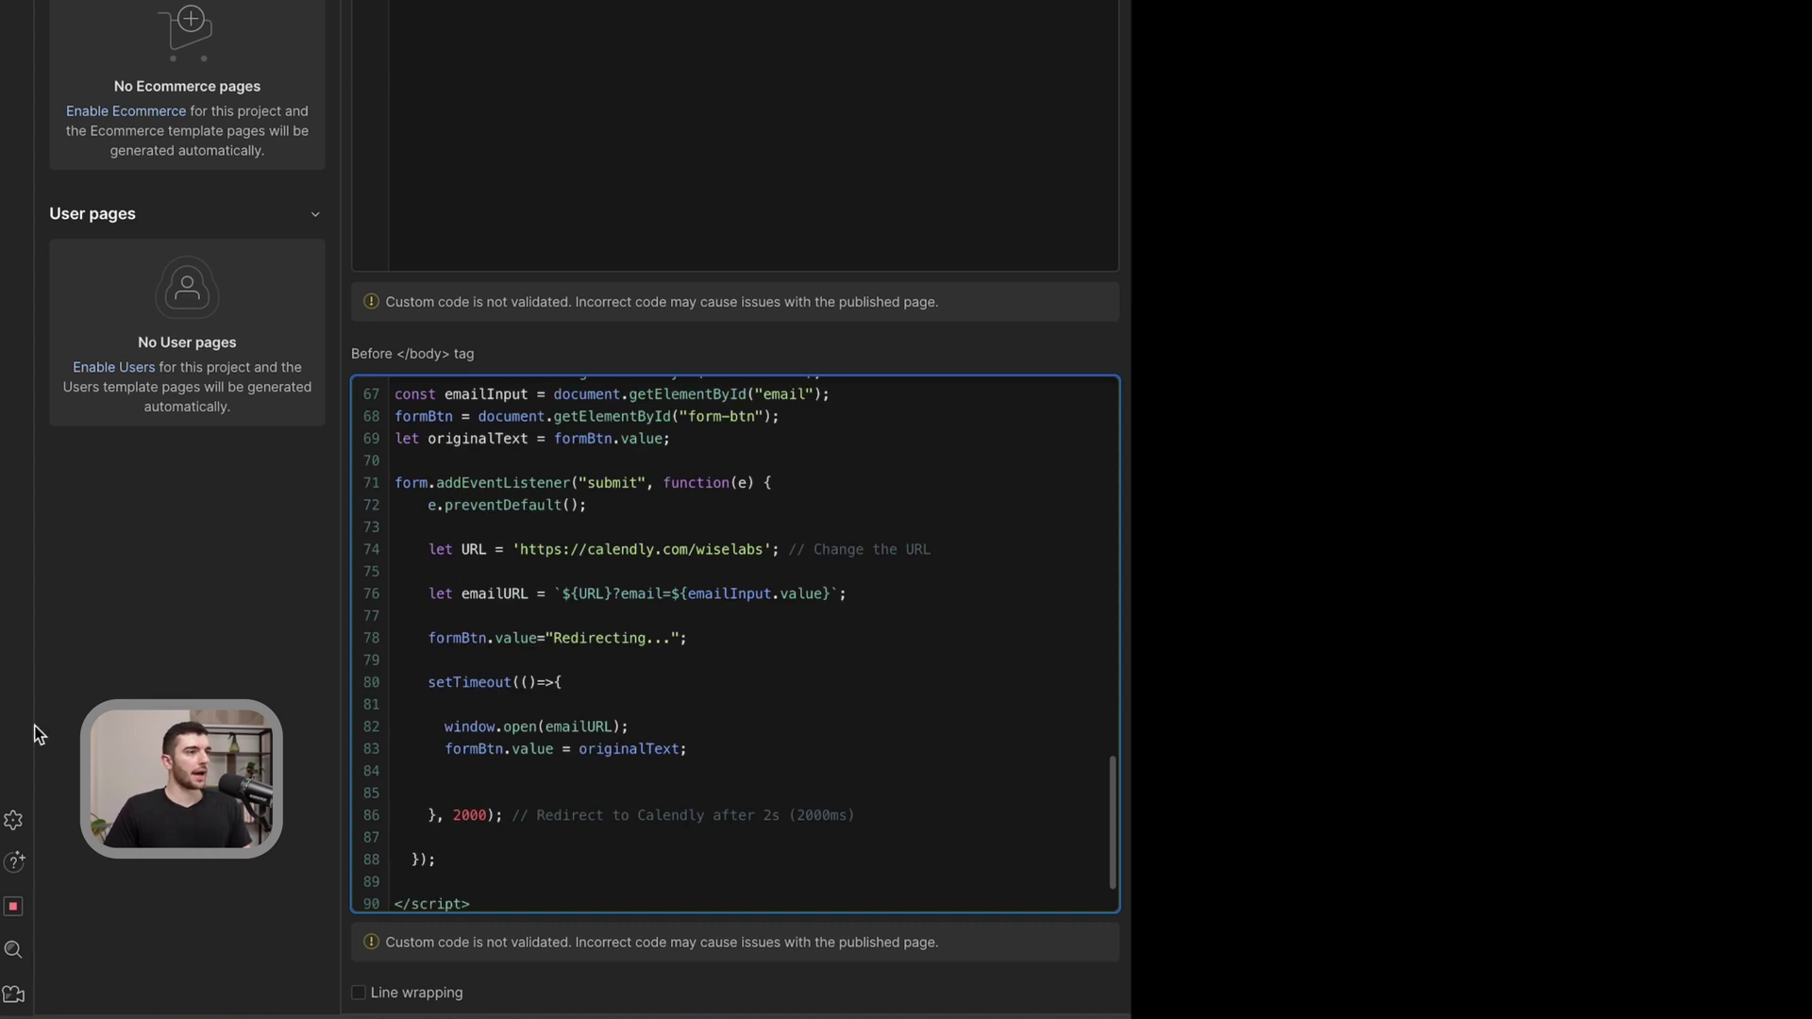
scroll(669, 575, up, 2)
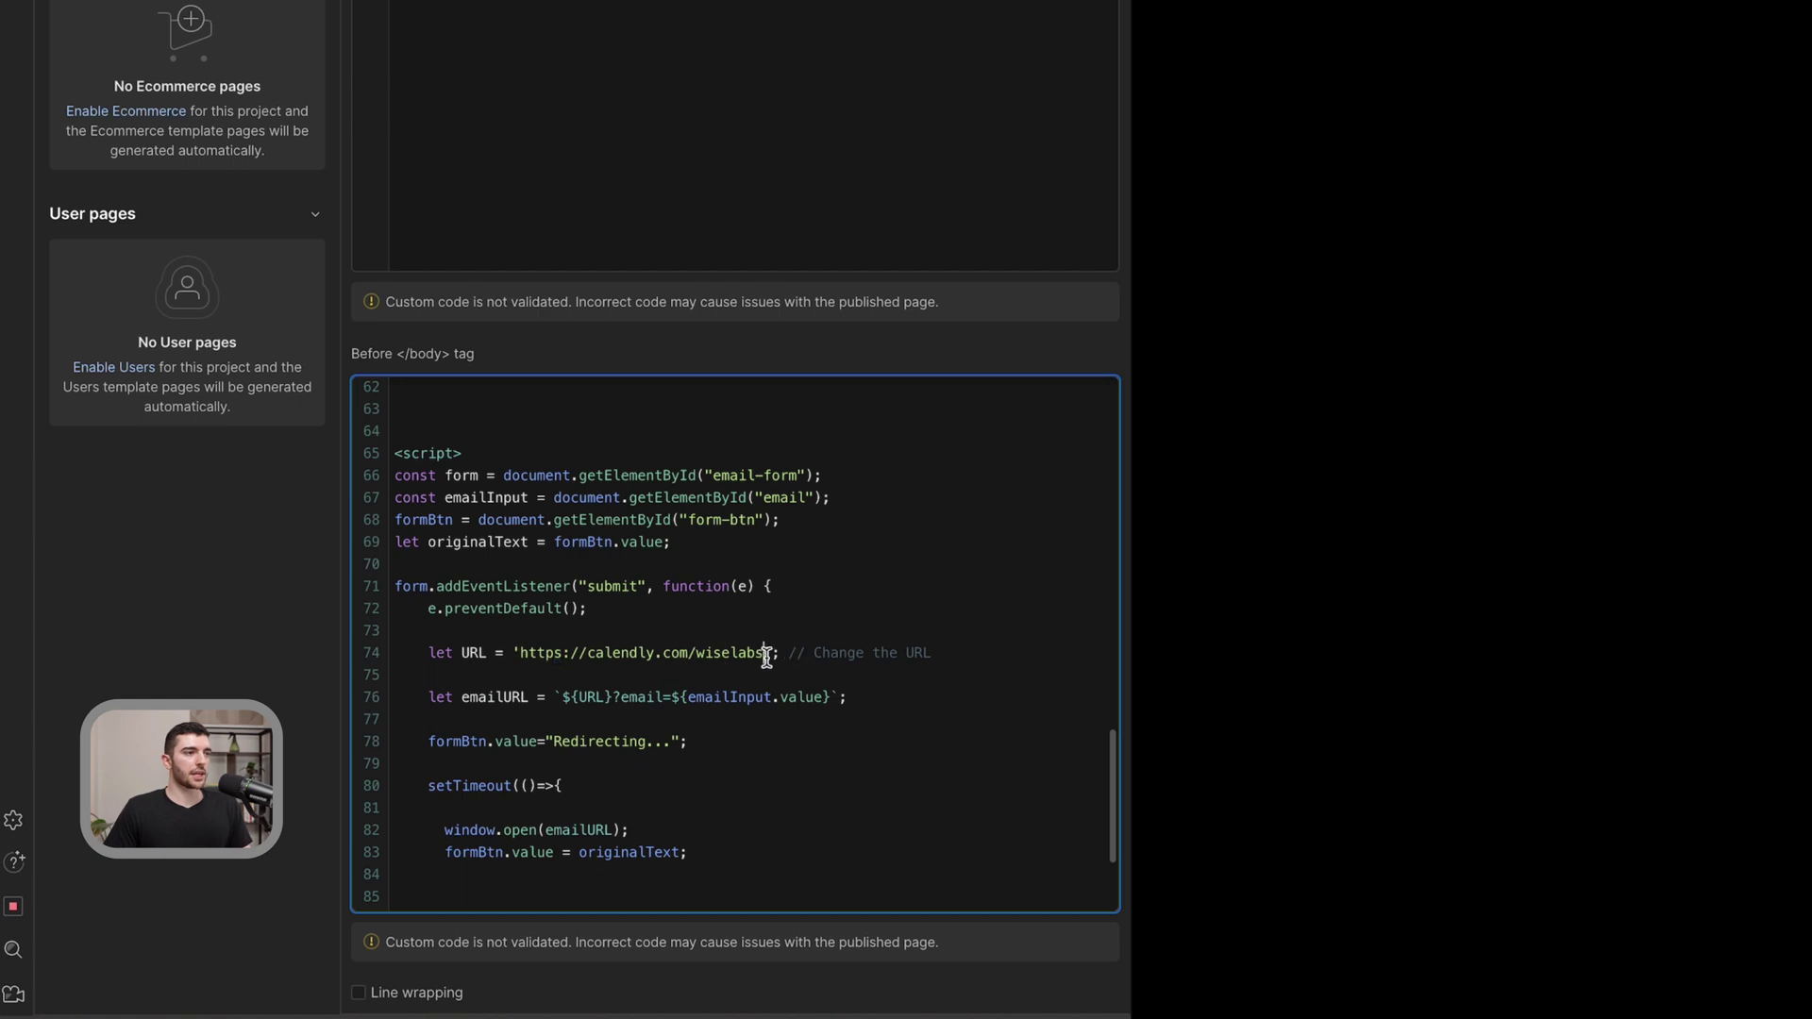
drag(763, 654, 696, 650)
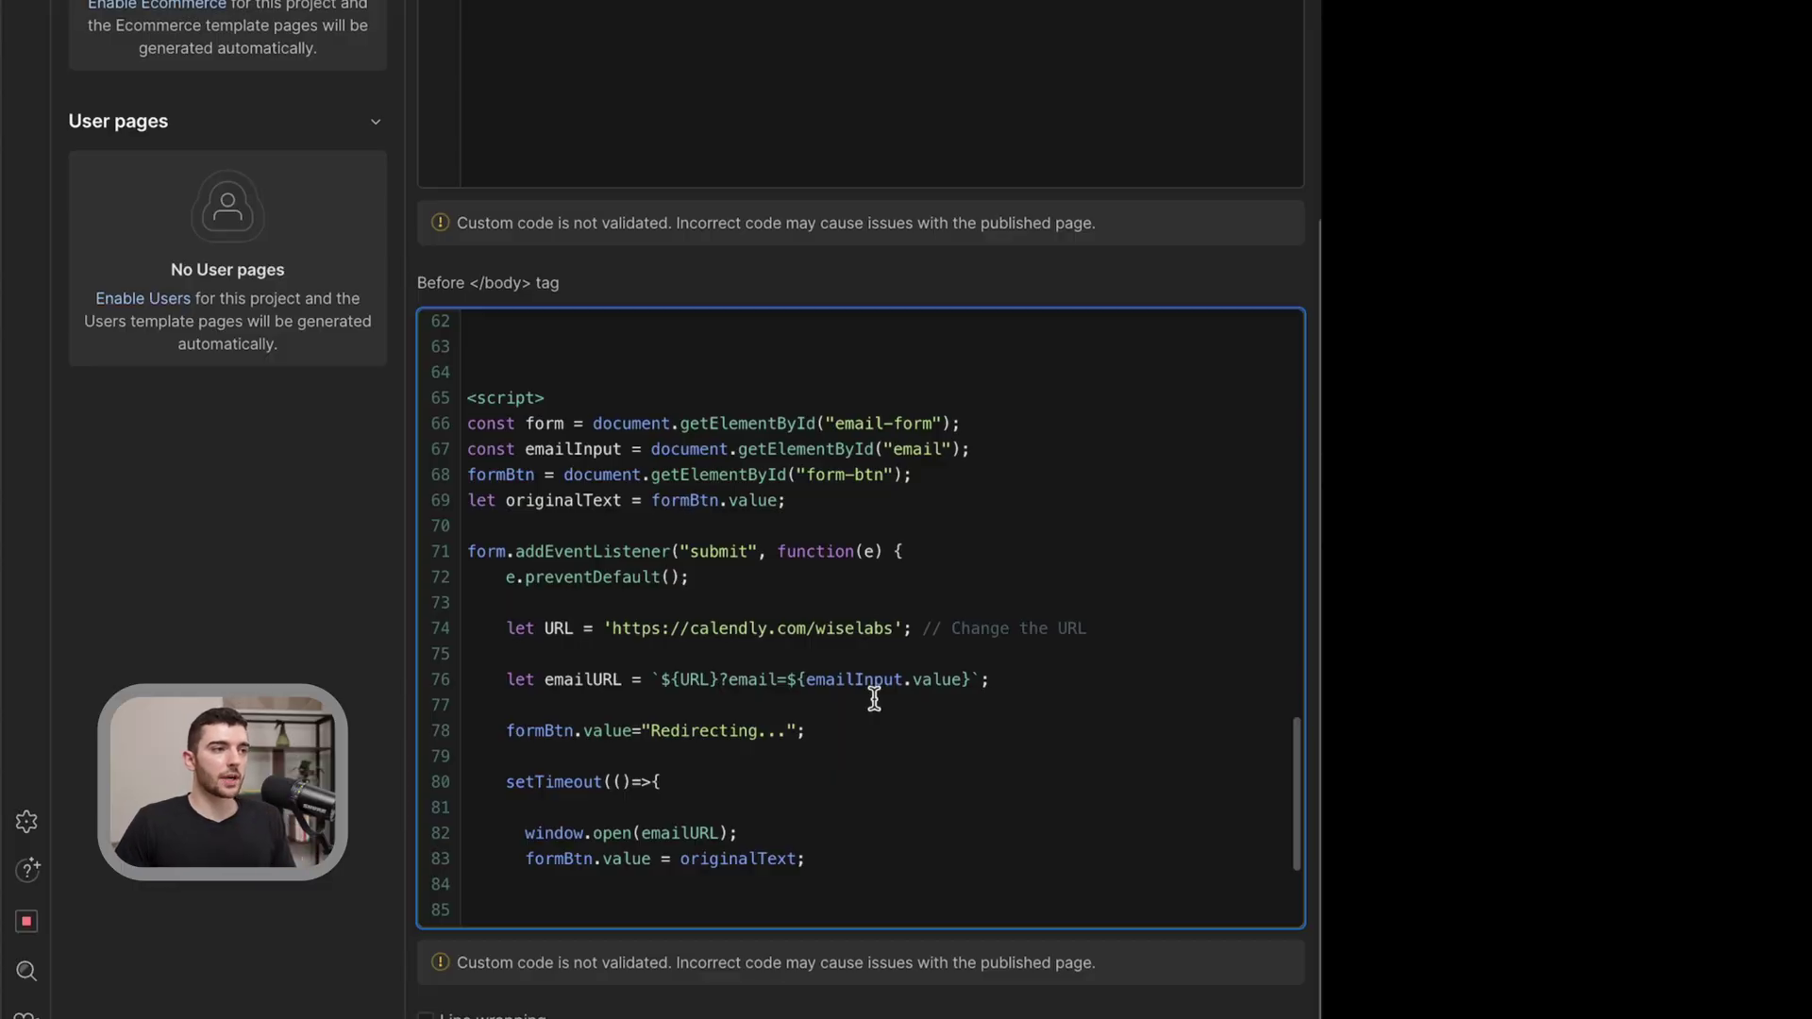
text(/test)
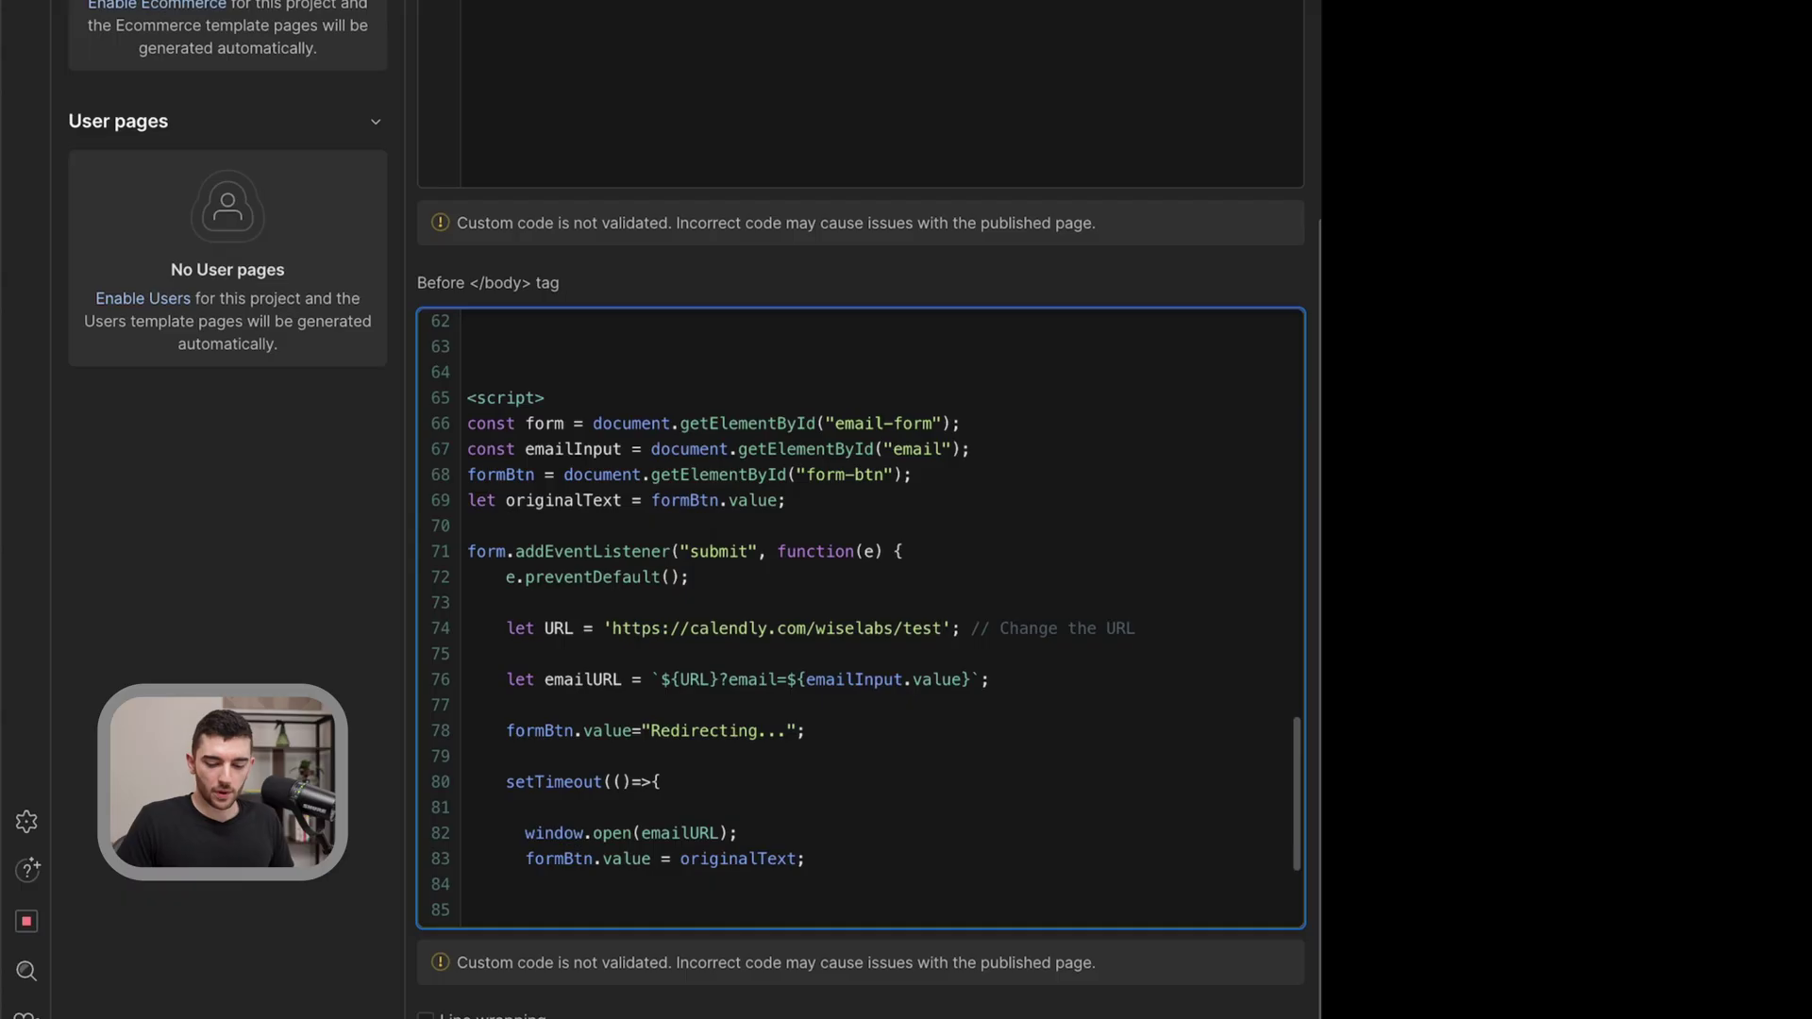
key(BackSpace)
key(BackSpace)
key(BackSpace)
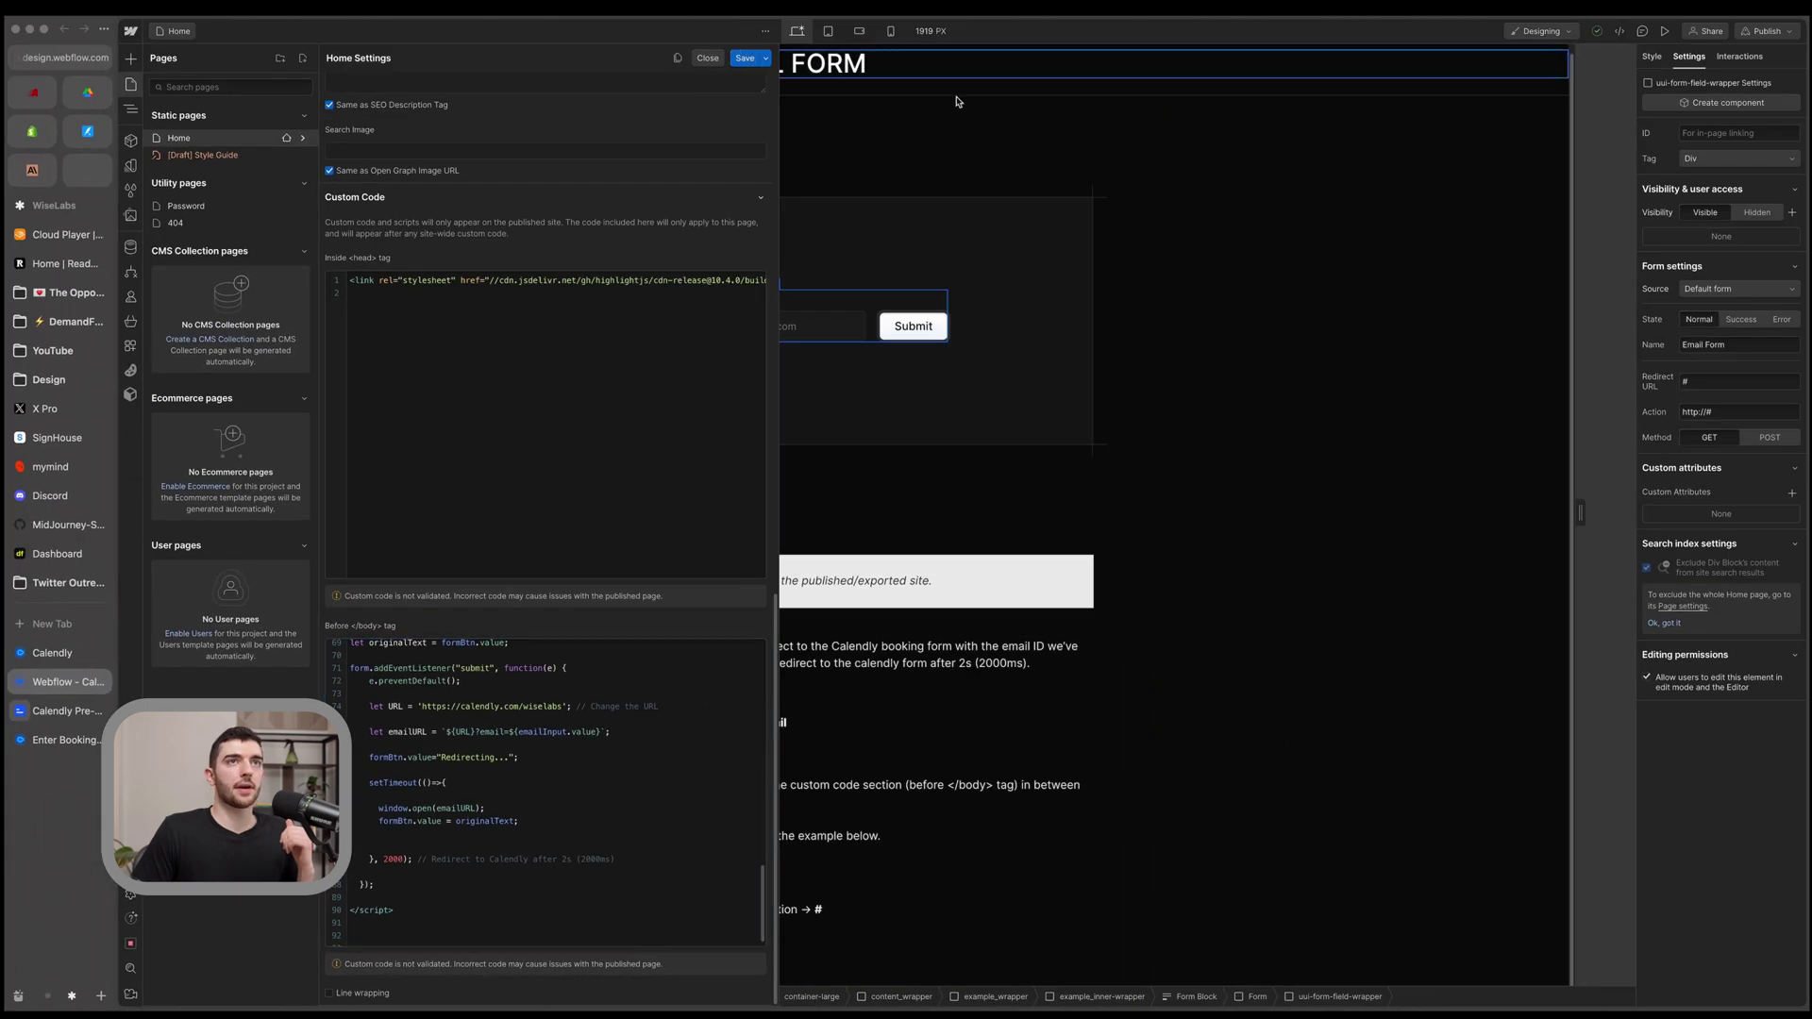
Close the Home settings, publish the site, and open the live webflow.io page in a new tab.
key(Escape)
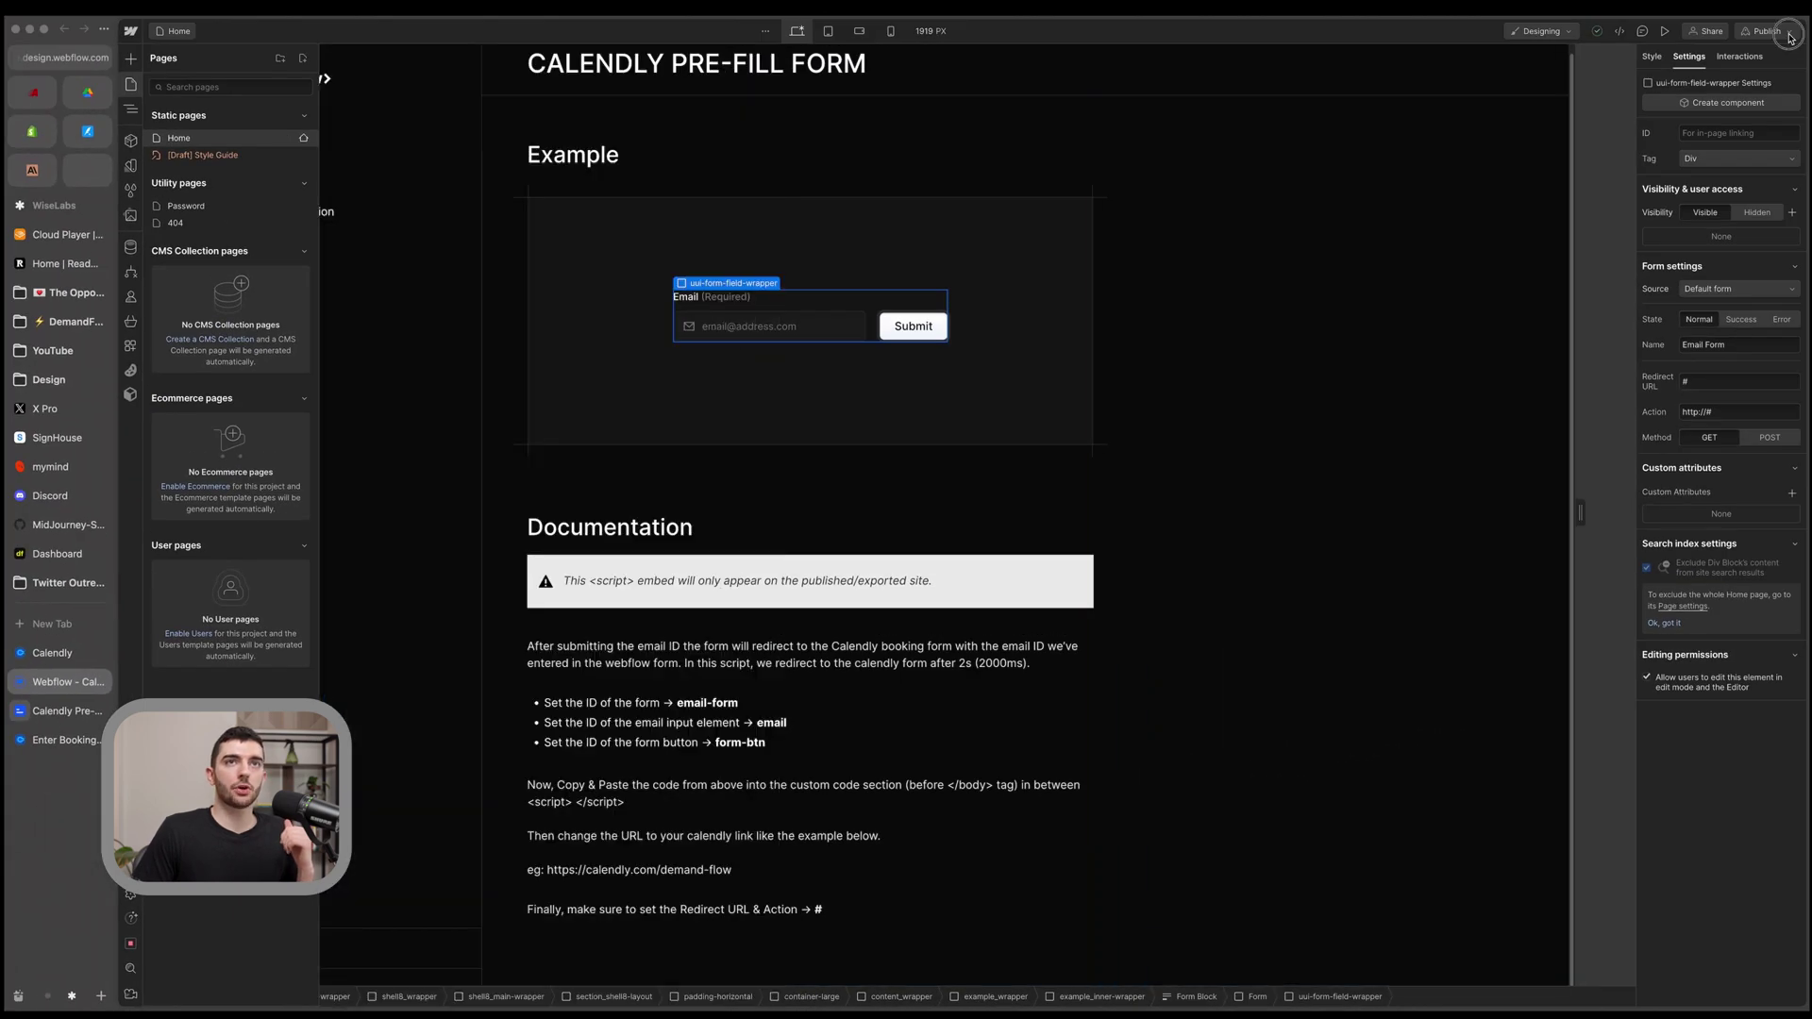
click(1789, 36)
click(1678, 101)
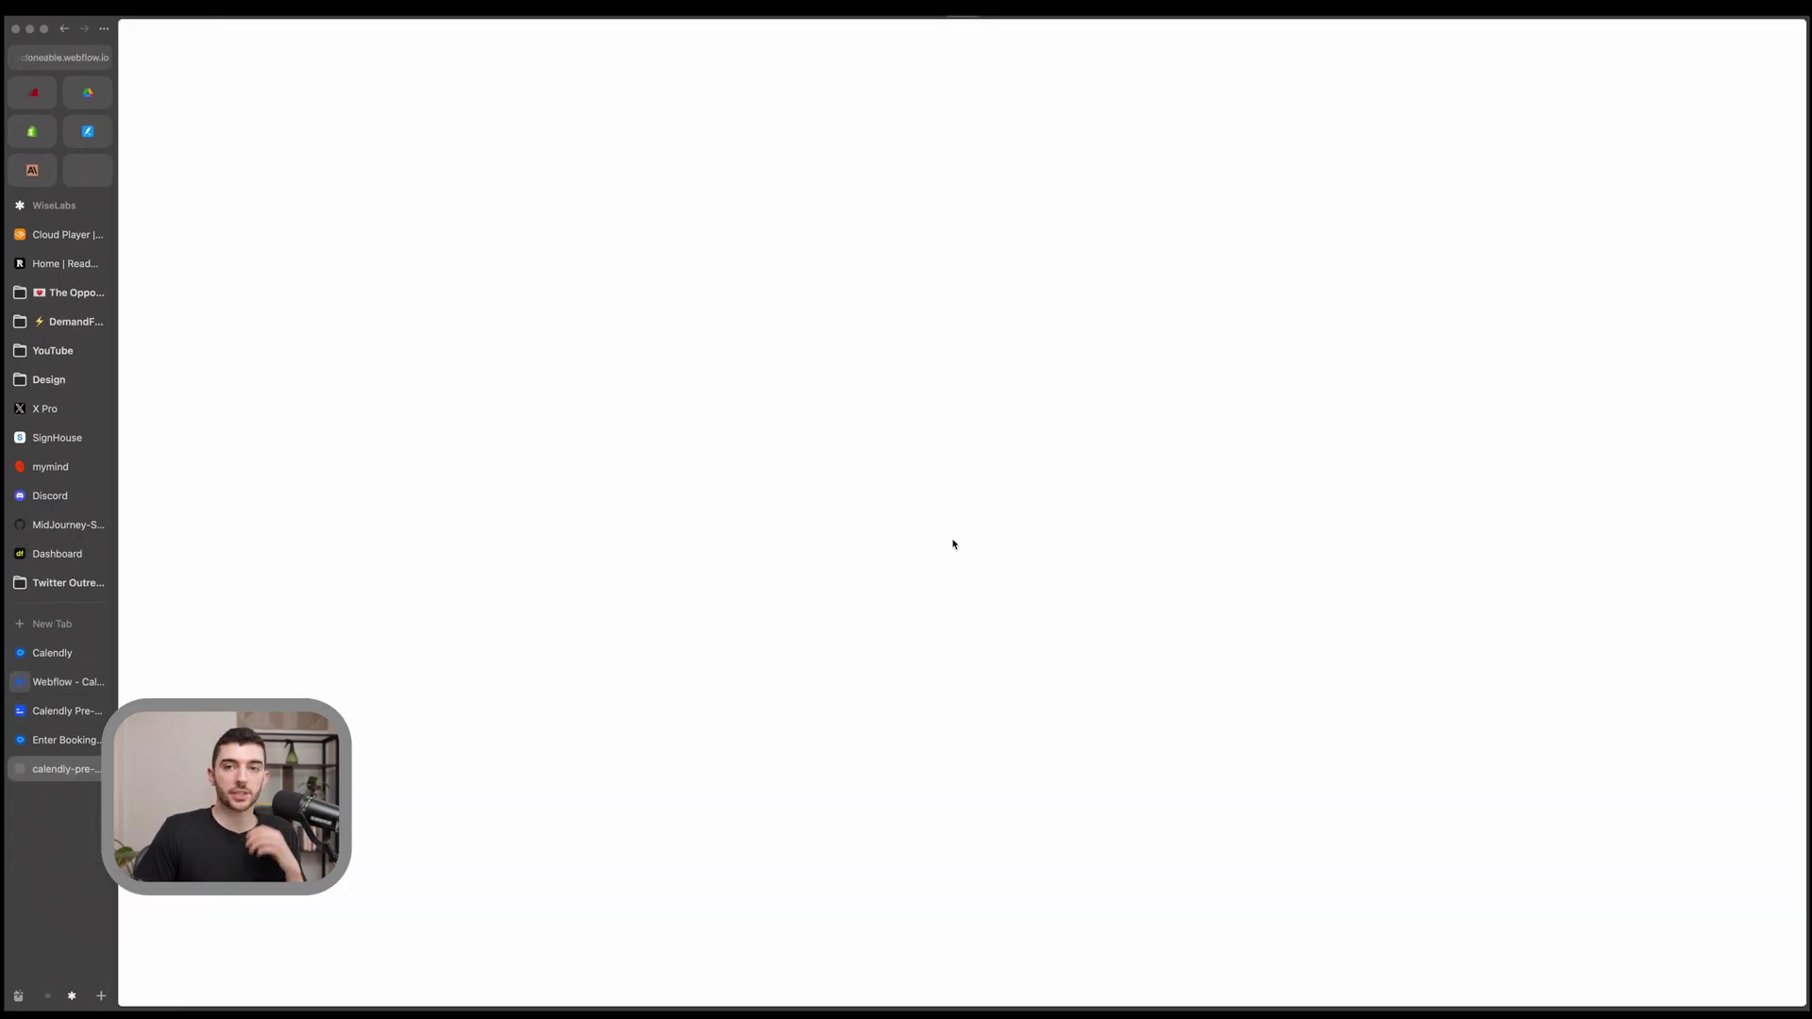